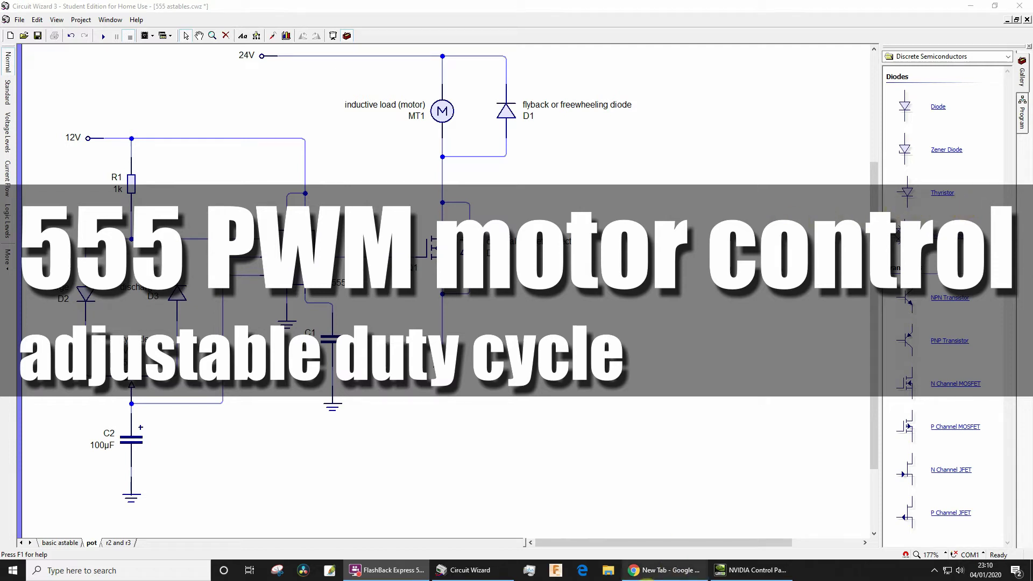
Select the whole circuit, then highlight motor MT1 and capacitor C2 in turn
left_click_drag(684, 491, 39, 72)
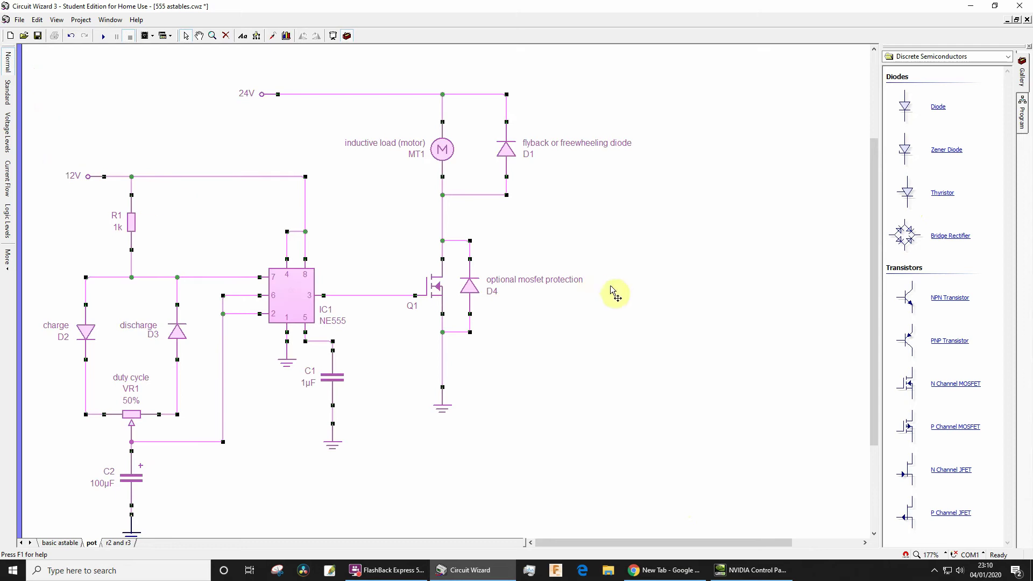
left_click(570, 342)
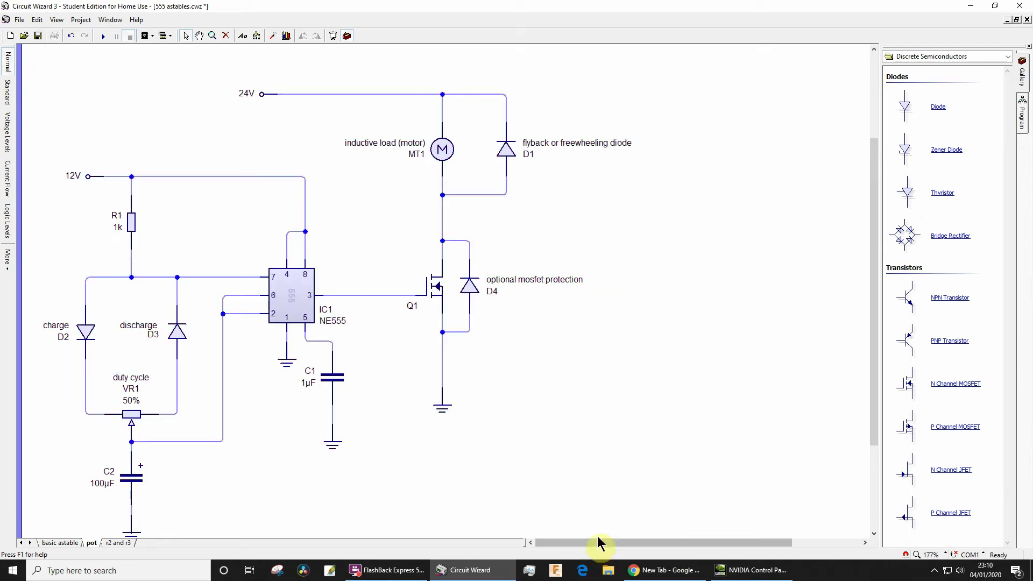
left_click_drag(877, 330, 876, 353)
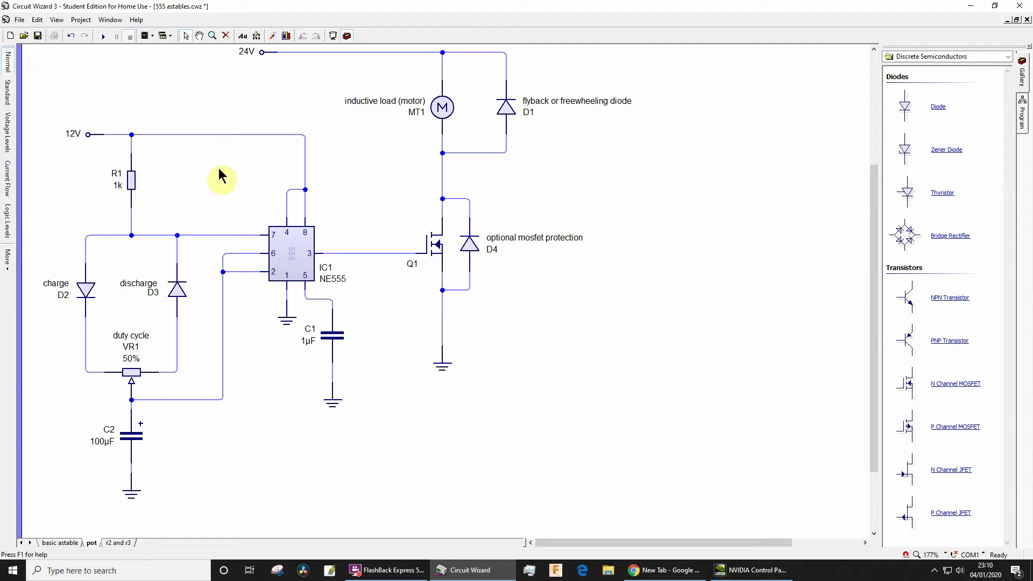
left_click(447, 107)
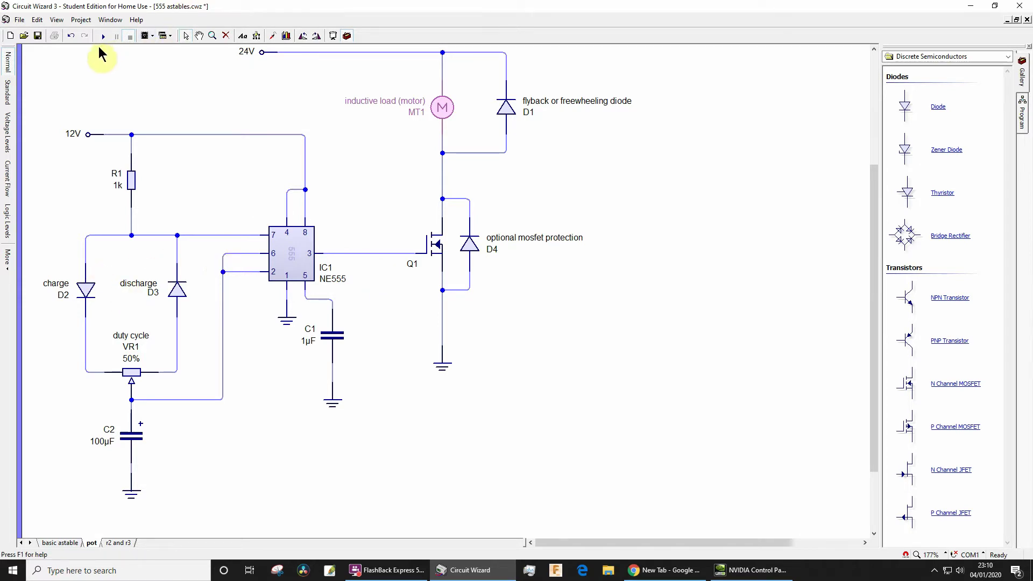
left_click(131, 438)
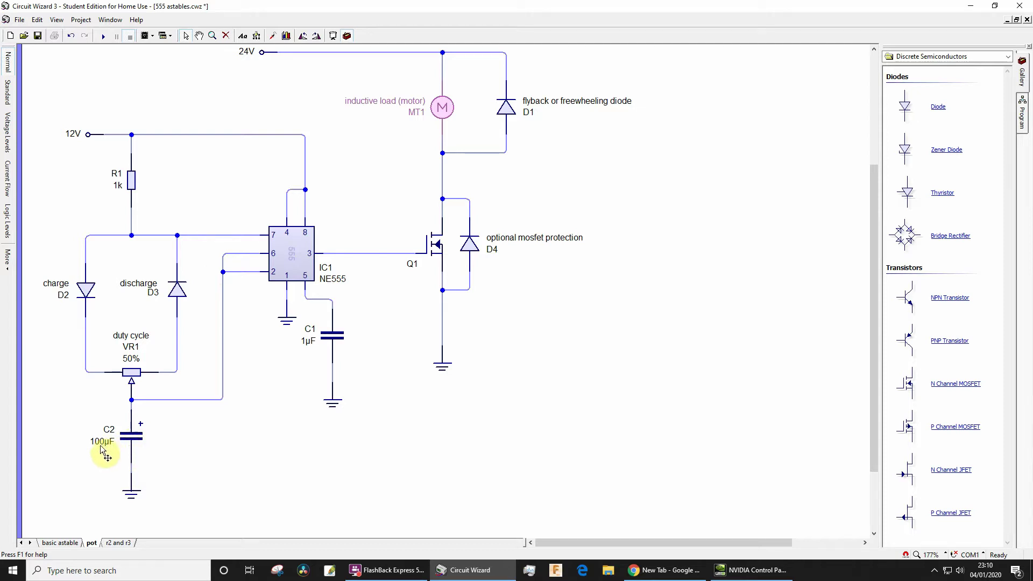
left_click(130, 440)
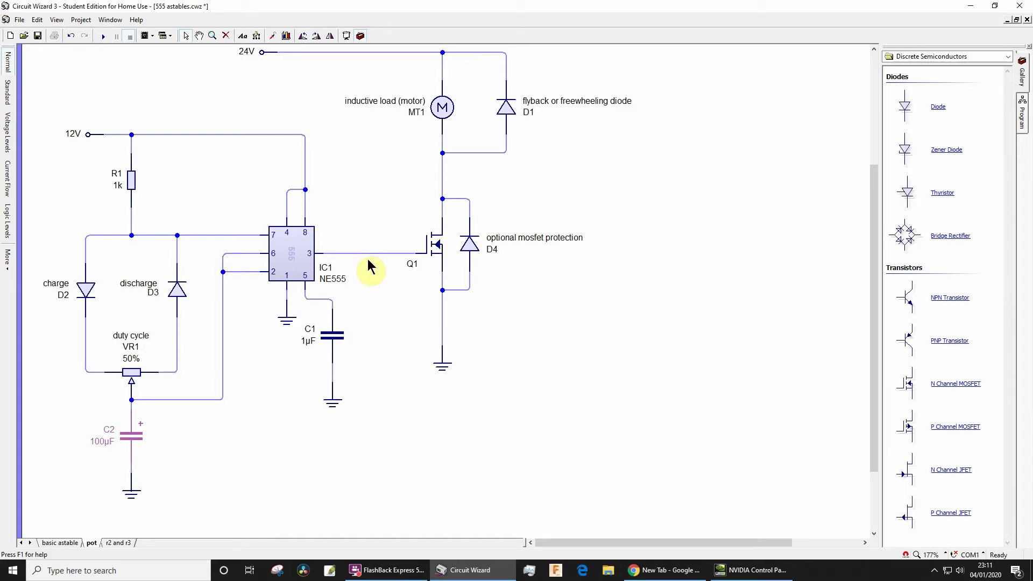
left_click(134, 438)
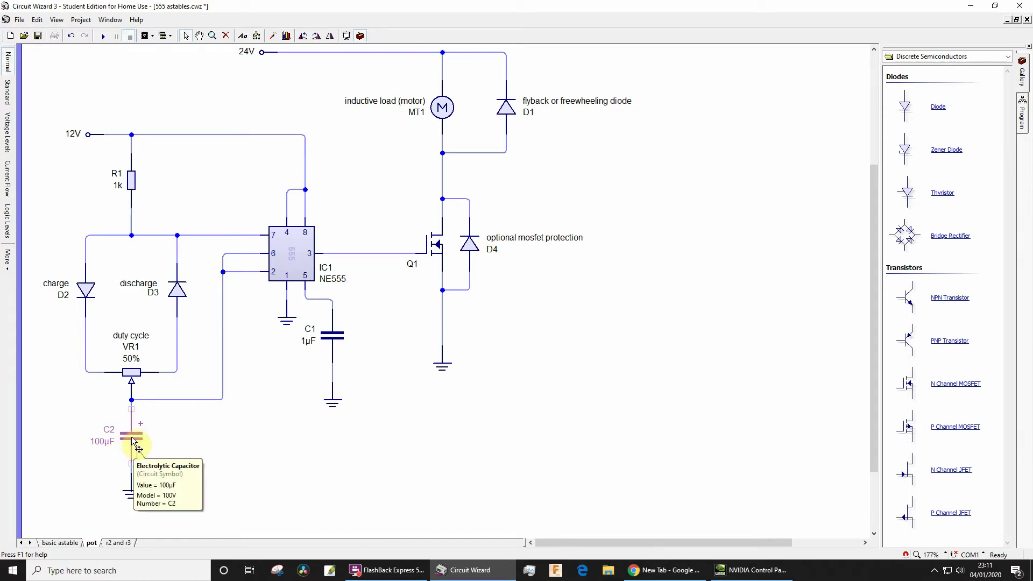
left_click(224, 93)
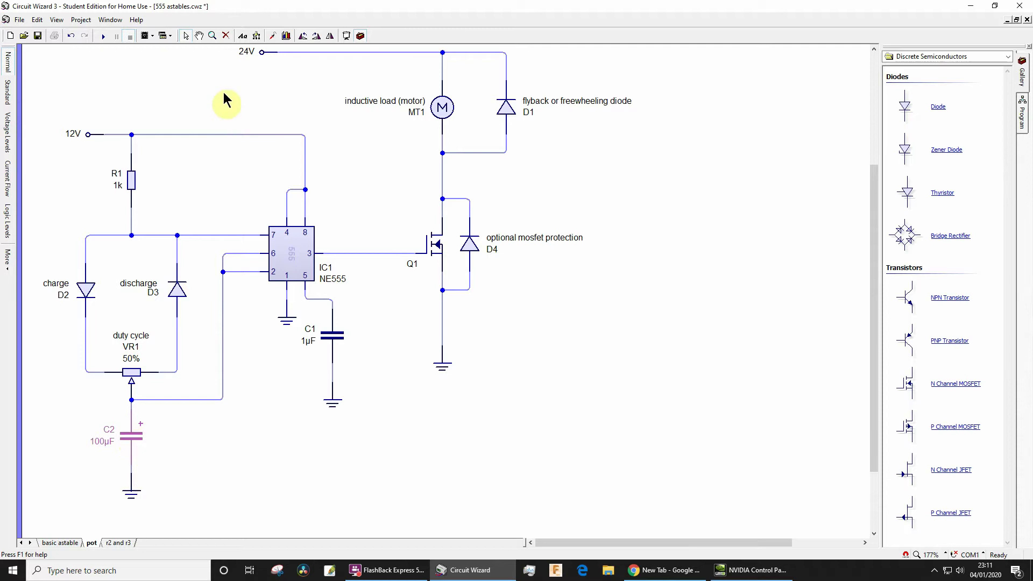
Run the simulation and place a probe on the 555 output at IC1 pin 3
left_click(104, 37)
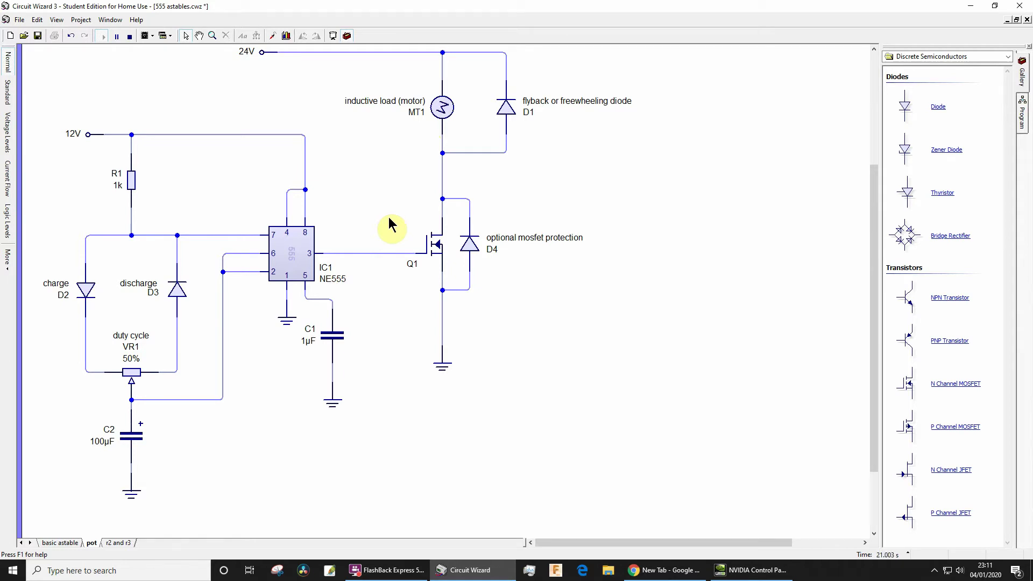
left_click(272, 36)
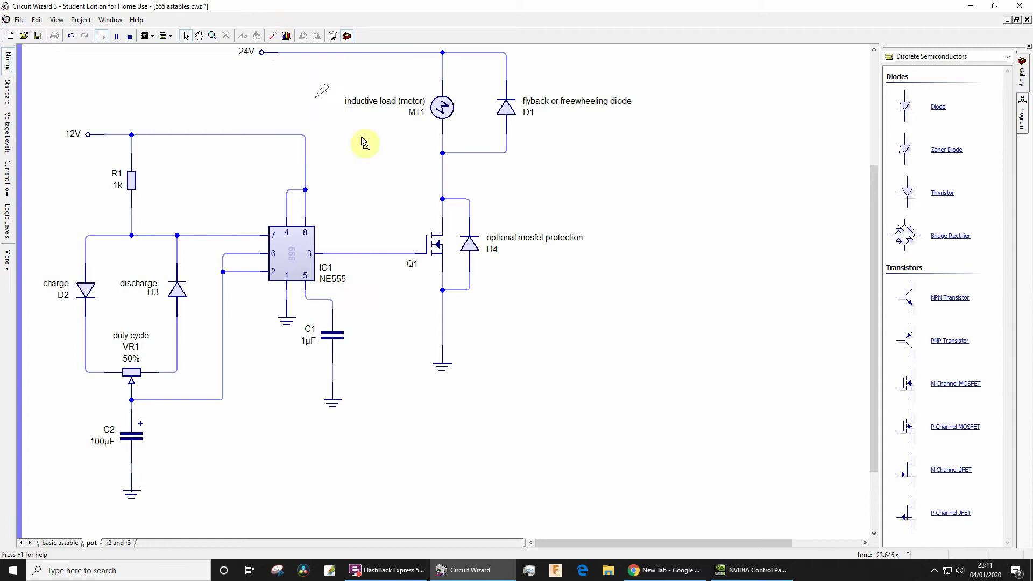
left_click(346, 252)
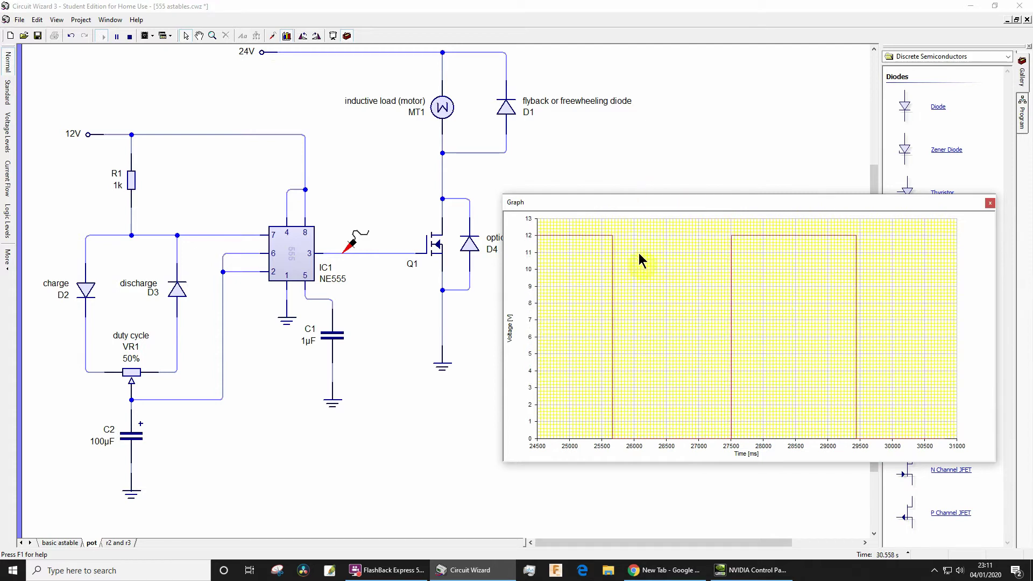
Clear the graph's recorded results and return focus to the circuit diagram
right_click(794, 291)
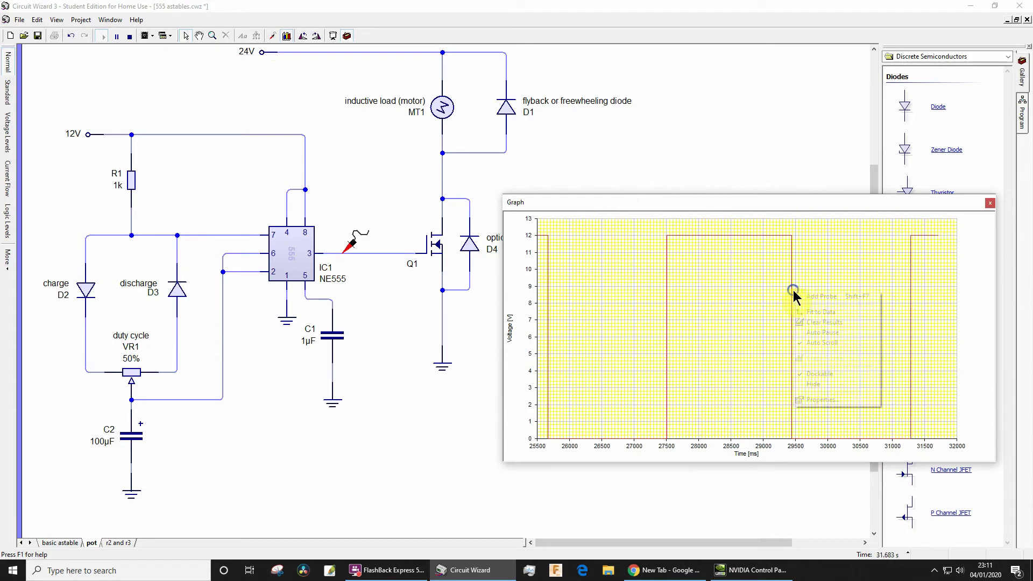
left_click(828, 323)
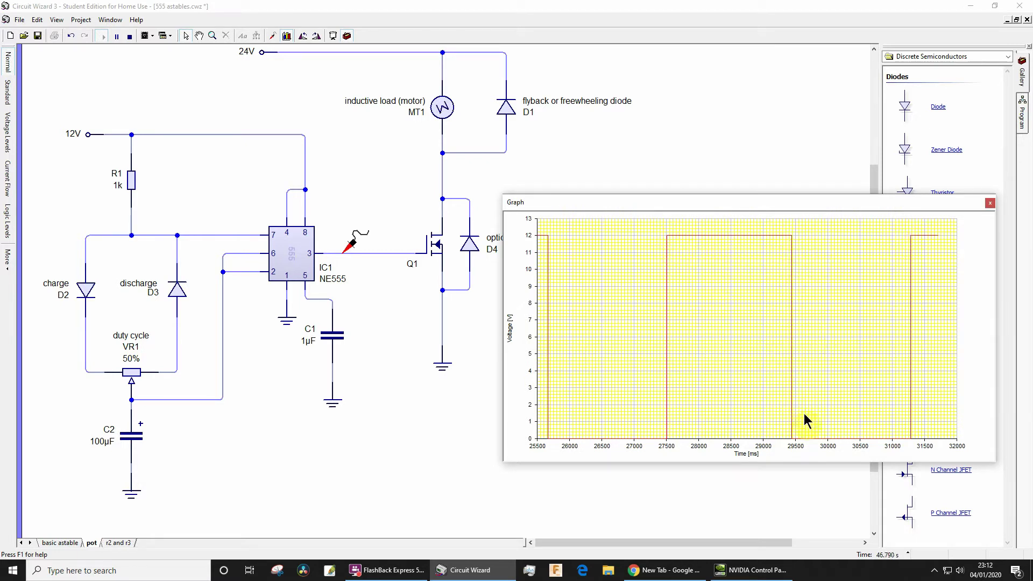
left_click(419, 427)
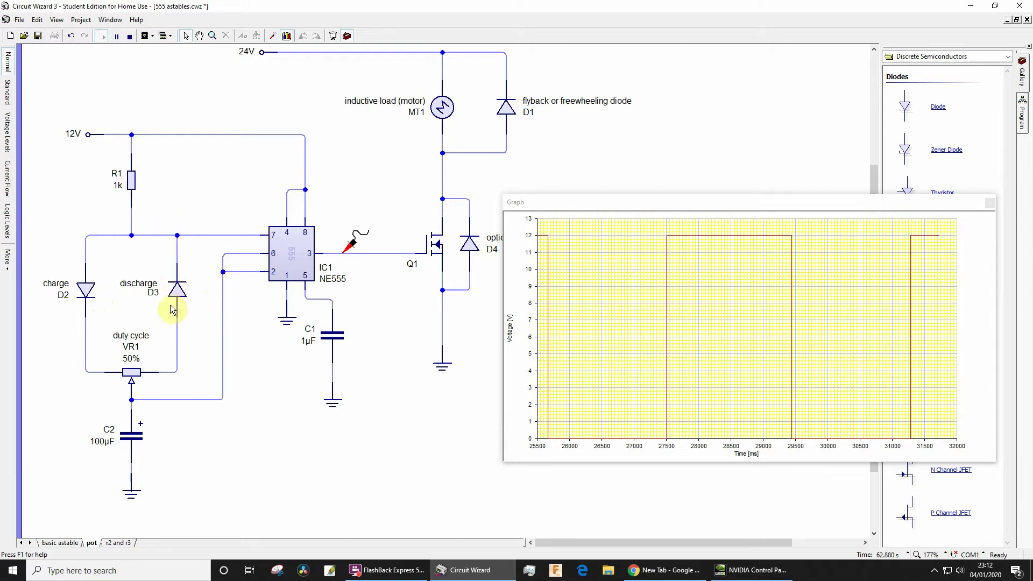
left_click(204, 375)
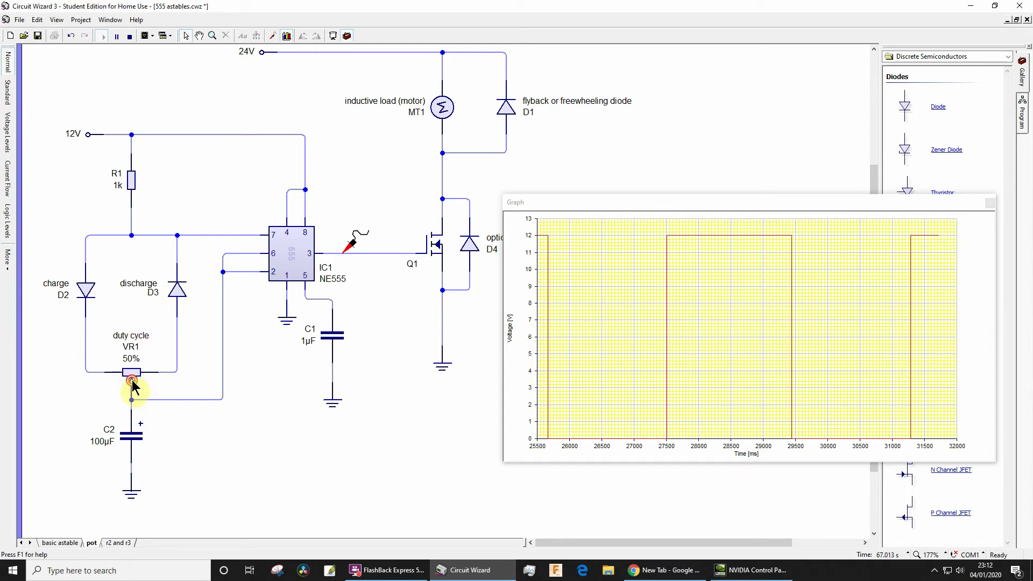
Stop the simulation, check VR1's properties without changes, and switch to the 'r2 and r3' sheet
left_click(130, 36)
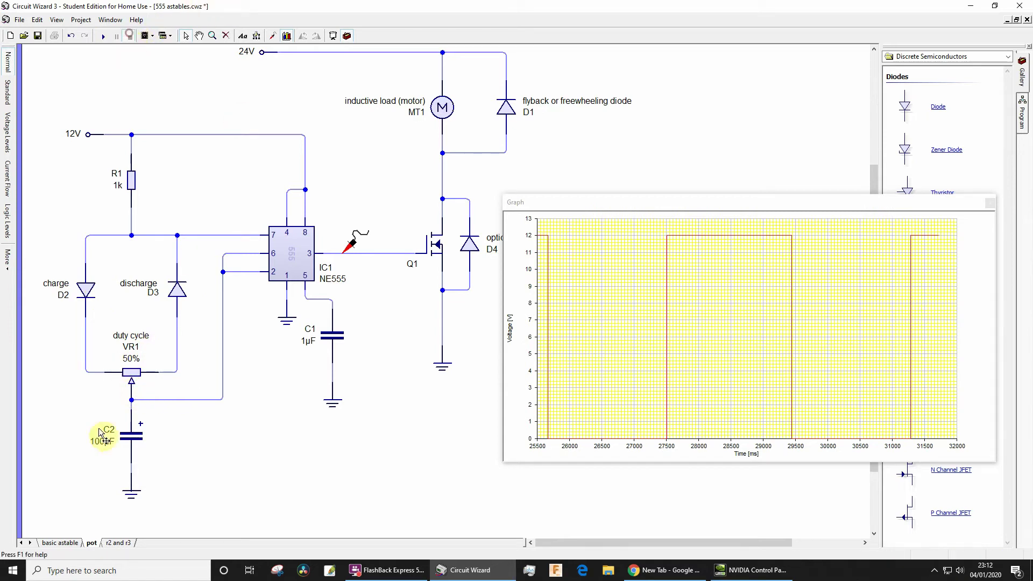
double_click(133, 385)
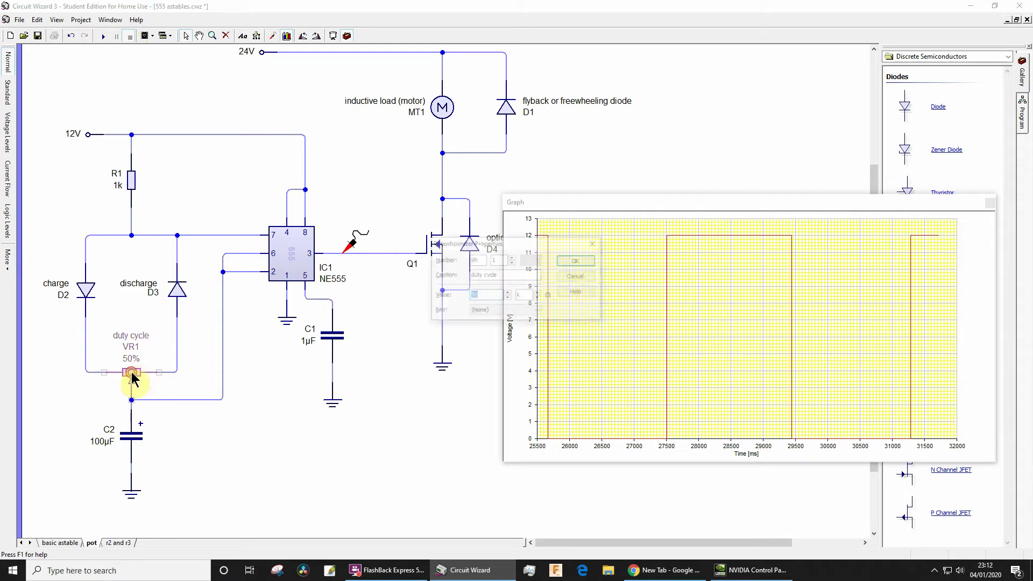
left_click(577, 276)
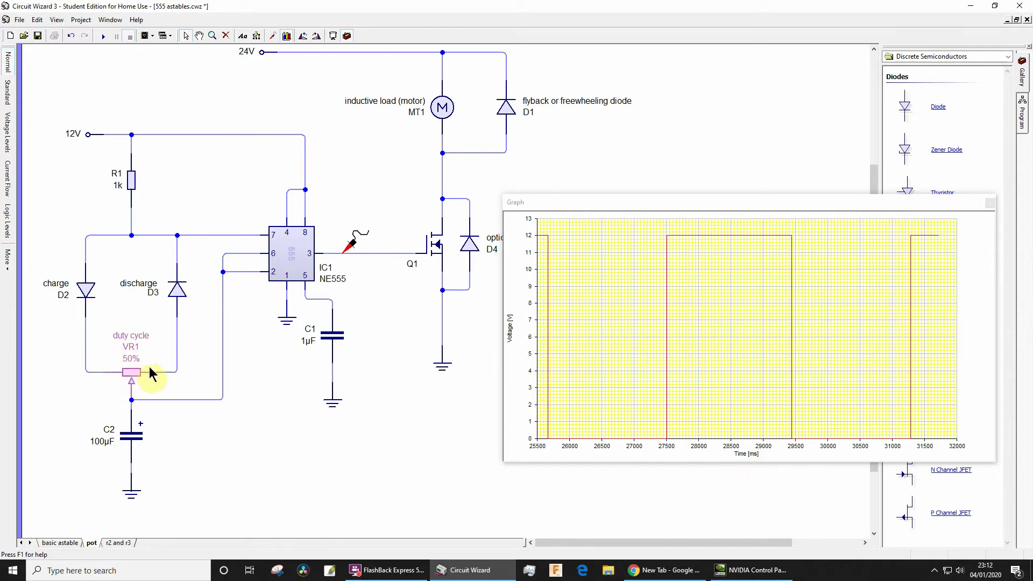
left_click(126, 542)
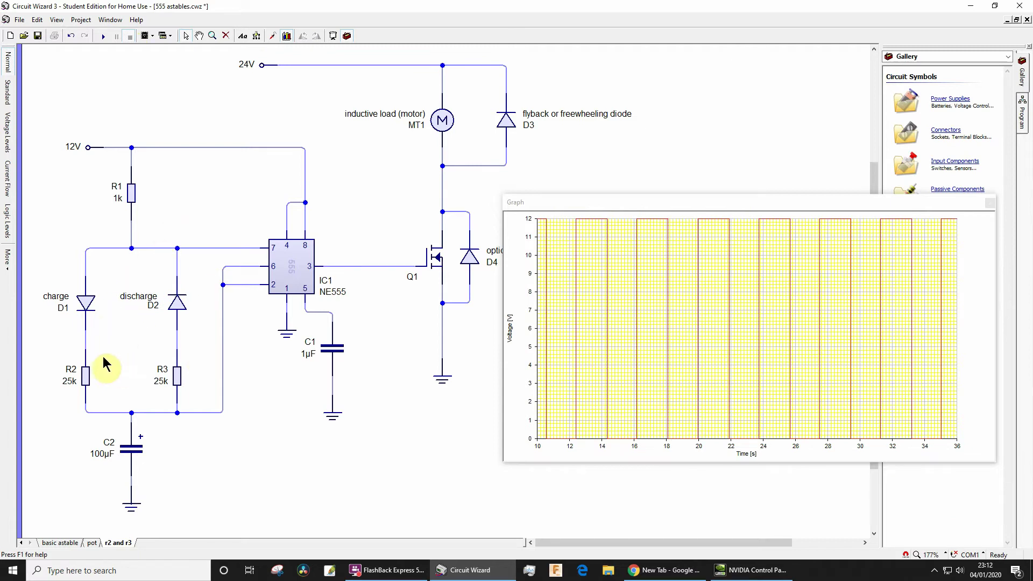
Highlight resistors R2, R1, capacitor C2 and resistor R3 in turn to review them
left_click(85, 375)
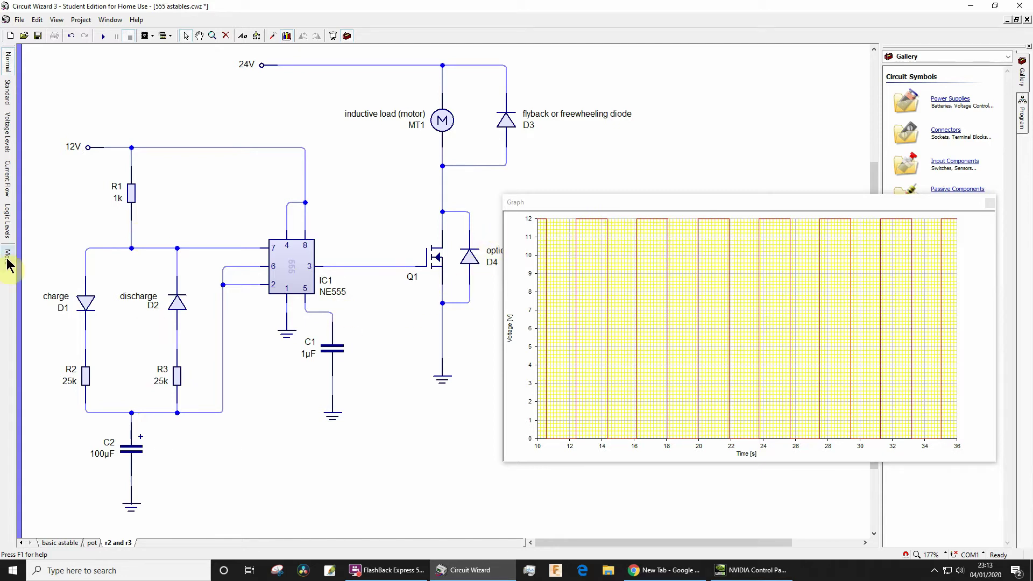
left_click(131, 190)
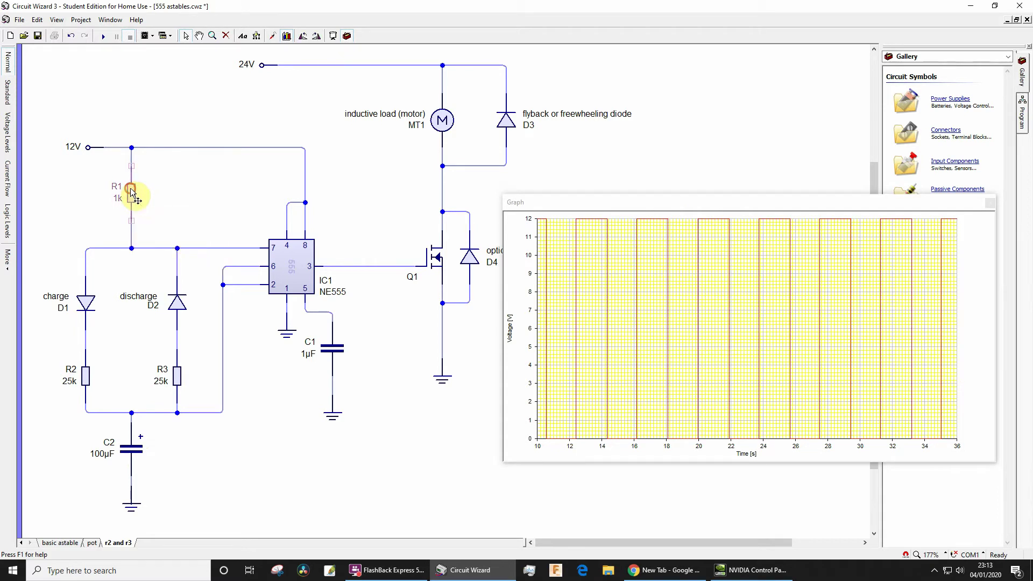
left_click(85, 378)
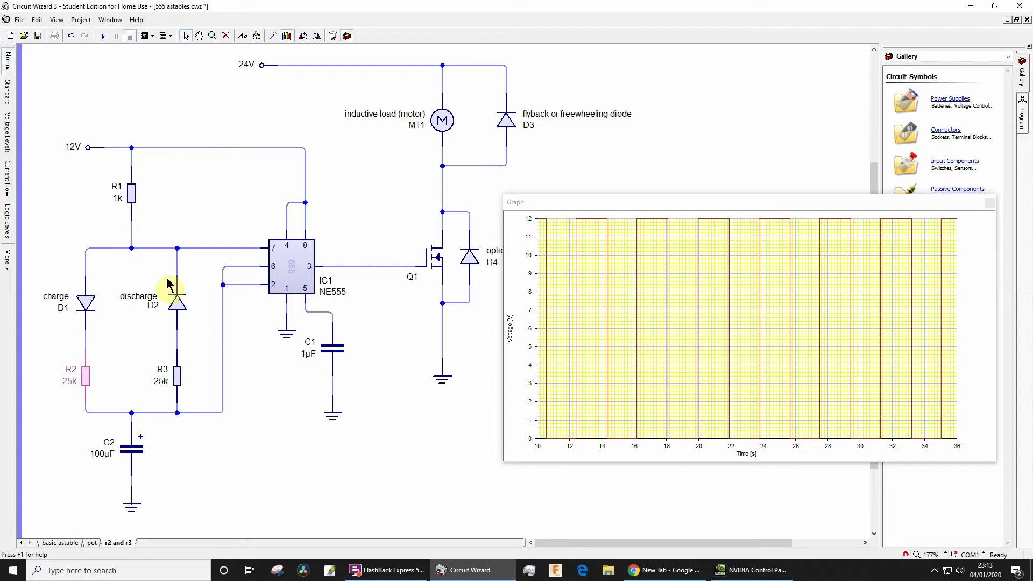
left_click(133, 449)
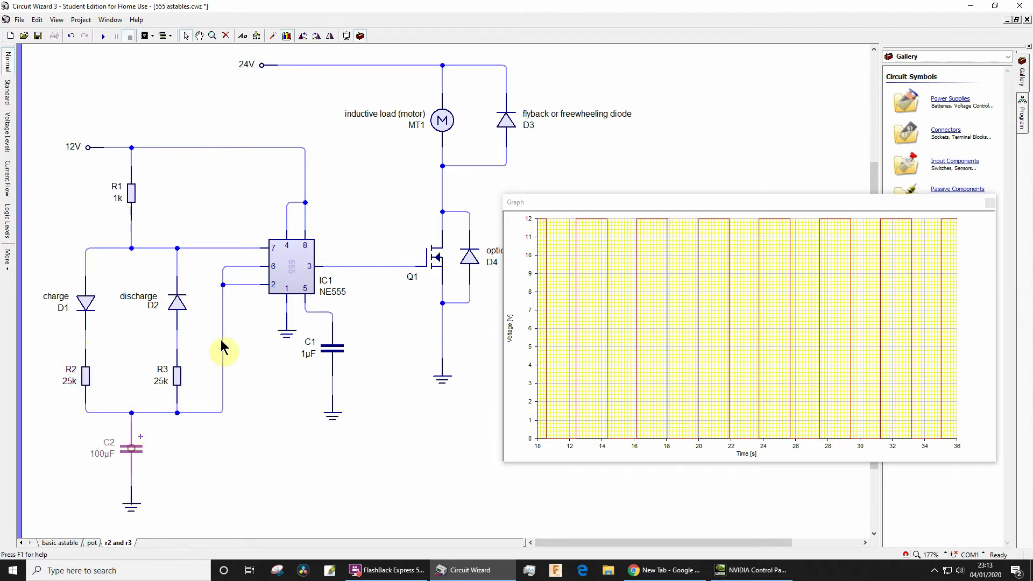
left_click(178, 379)
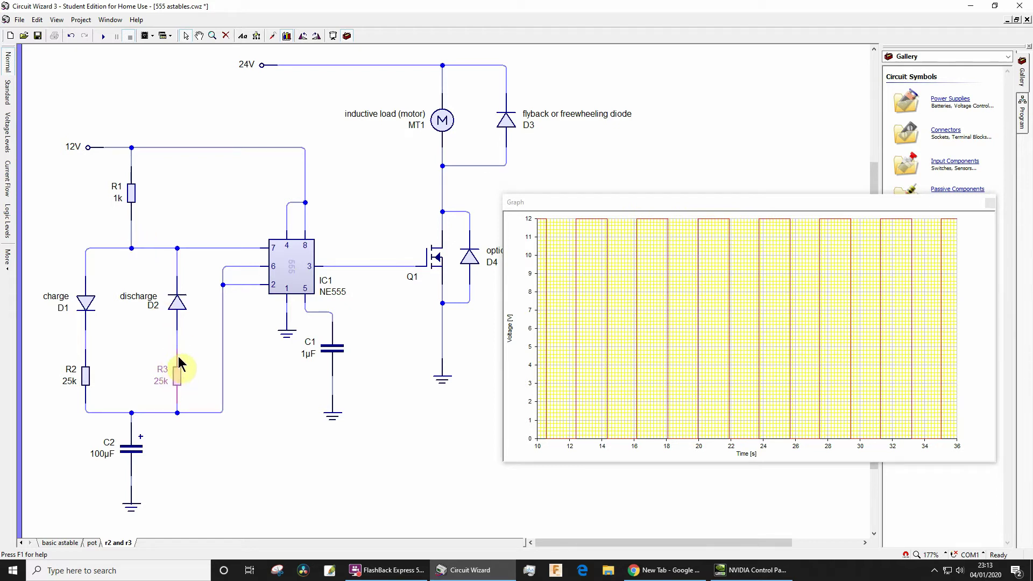
left_click(133, 195)
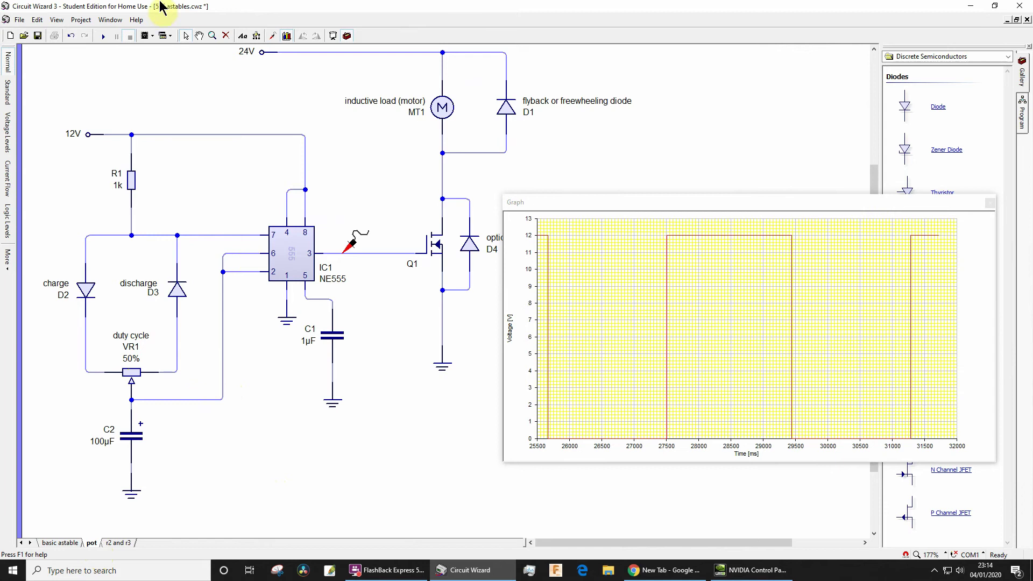
Restart the simulation and turn potentiometer VR1 up to about 86%
left_click(102, 36)
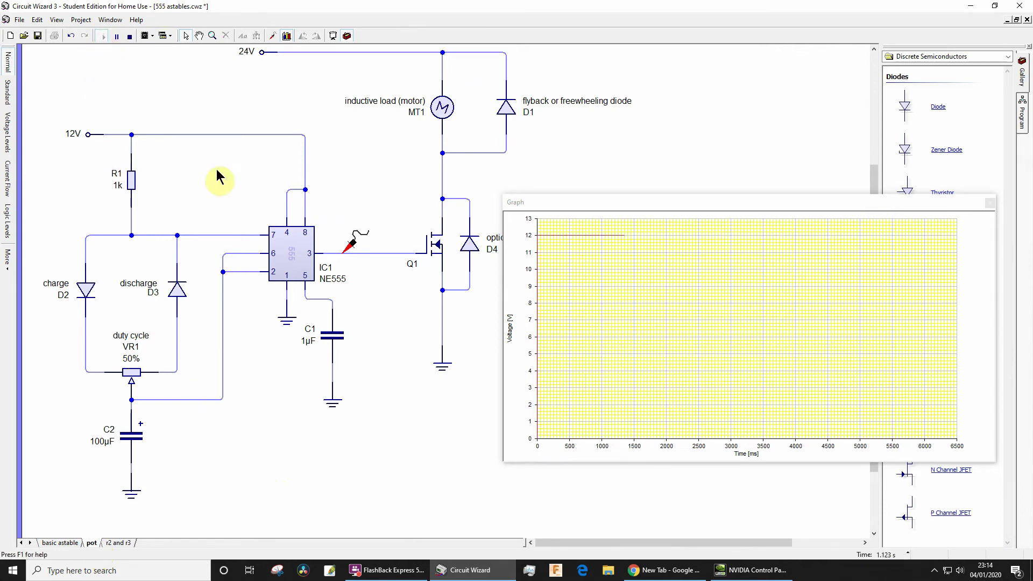
left_click(131, 372)
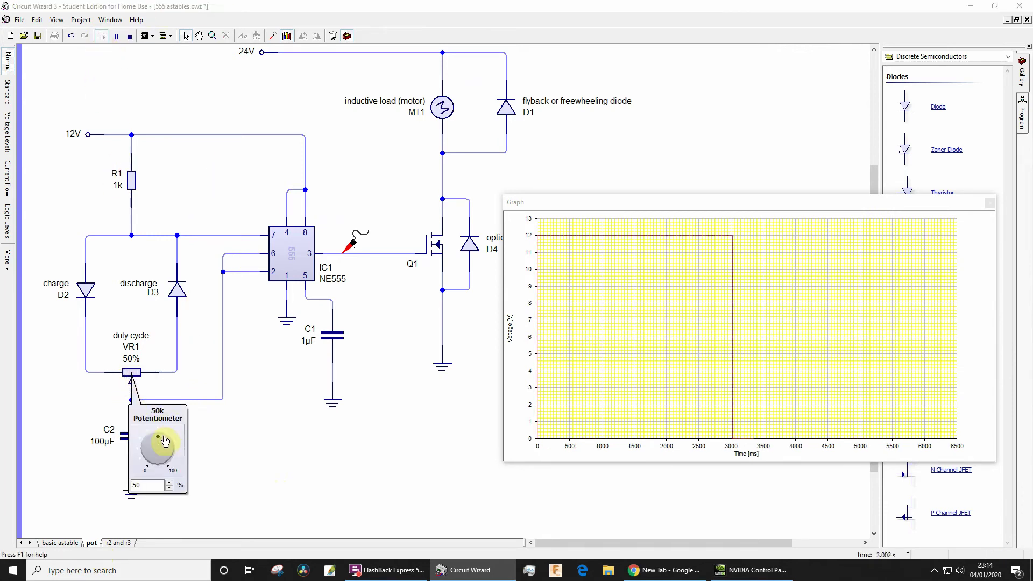
left_click_drag(166, 441, 177, 460)
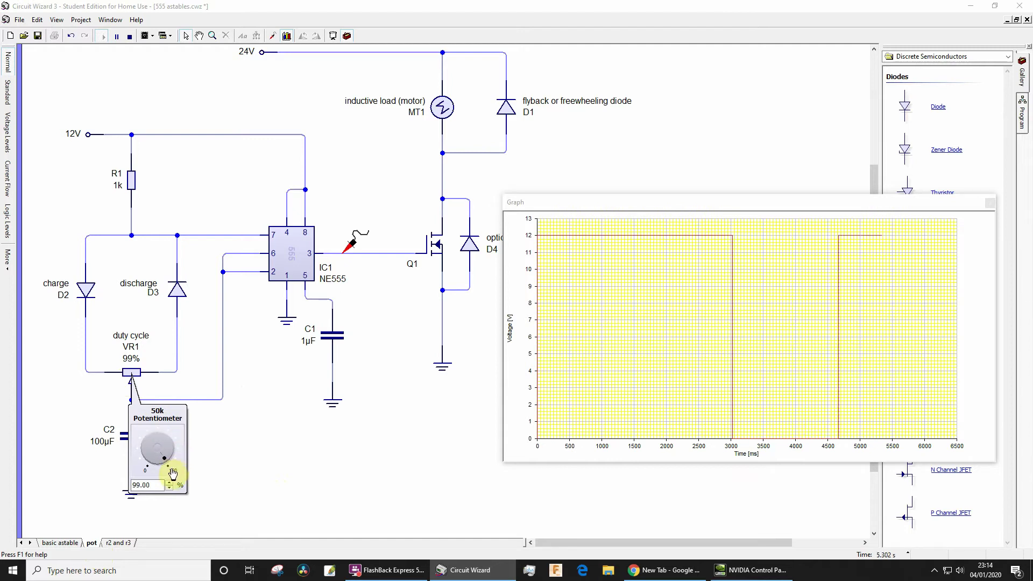
left_click(109, 340)
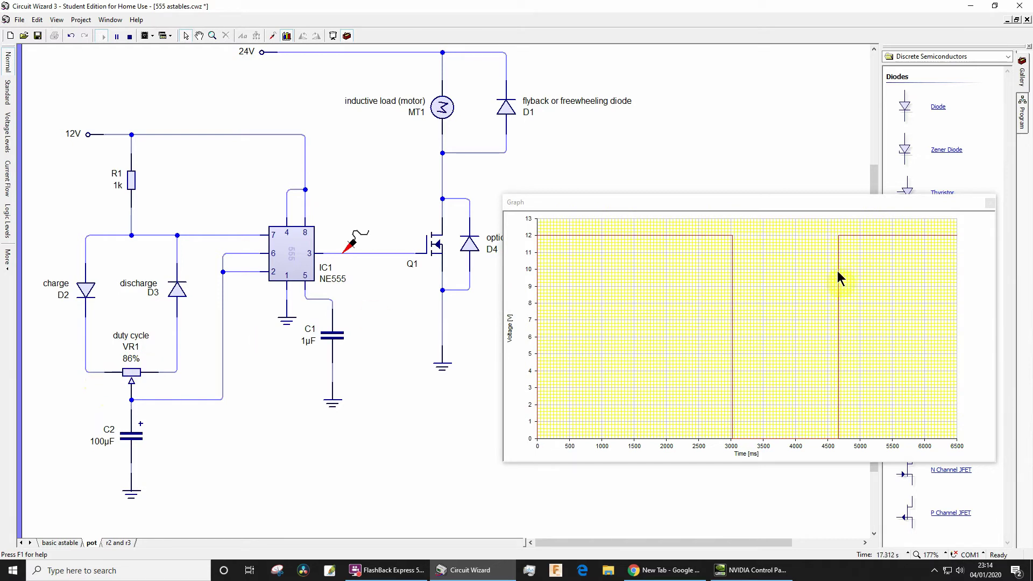
Clear the graph's results so the trace restarts at the 86% setting
right_click(802, 273)
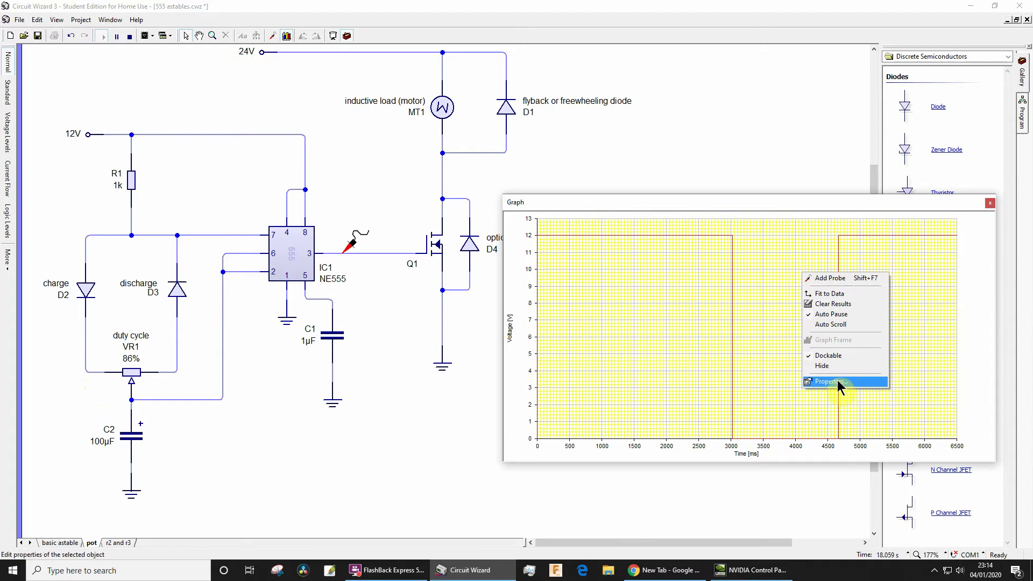
left_click(840, 304)
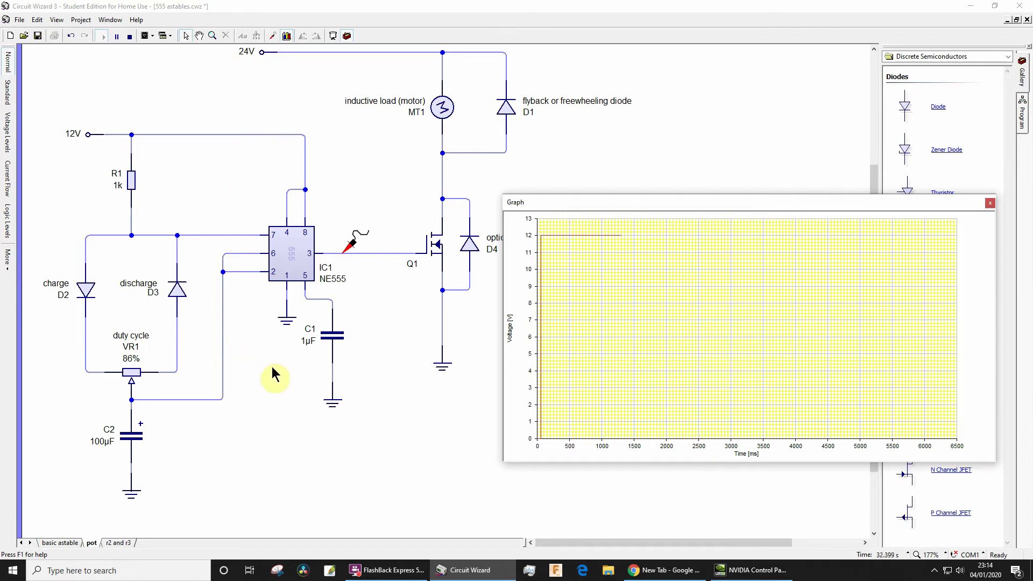
Turn the VR1 knob down from 86% to 15%
left_click(131, 383)
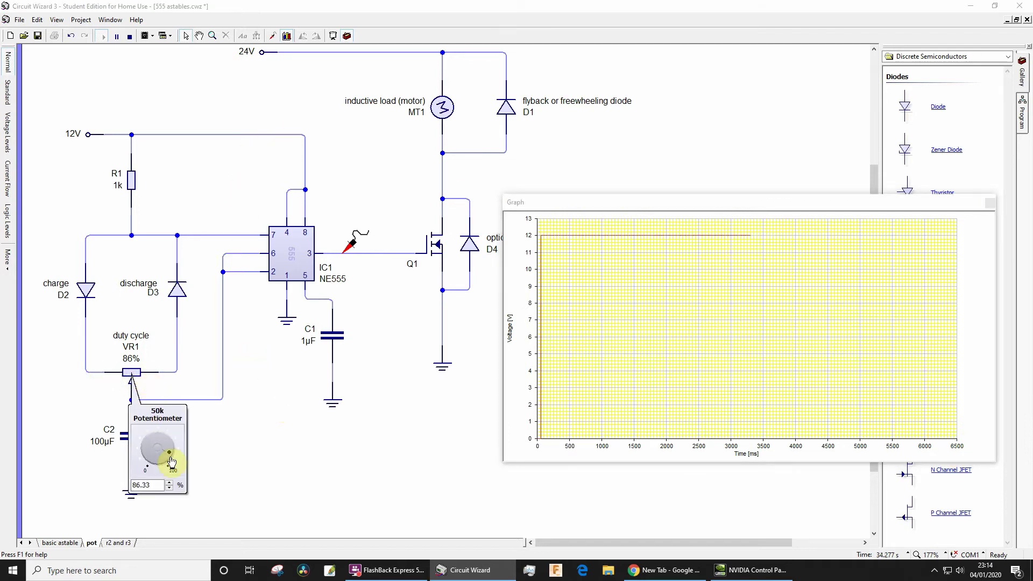
mouse_move(172, 448)
left_mouse_down()
mouse_move(150, 429)
mouse_move(139, 453)
left_mouse_up()
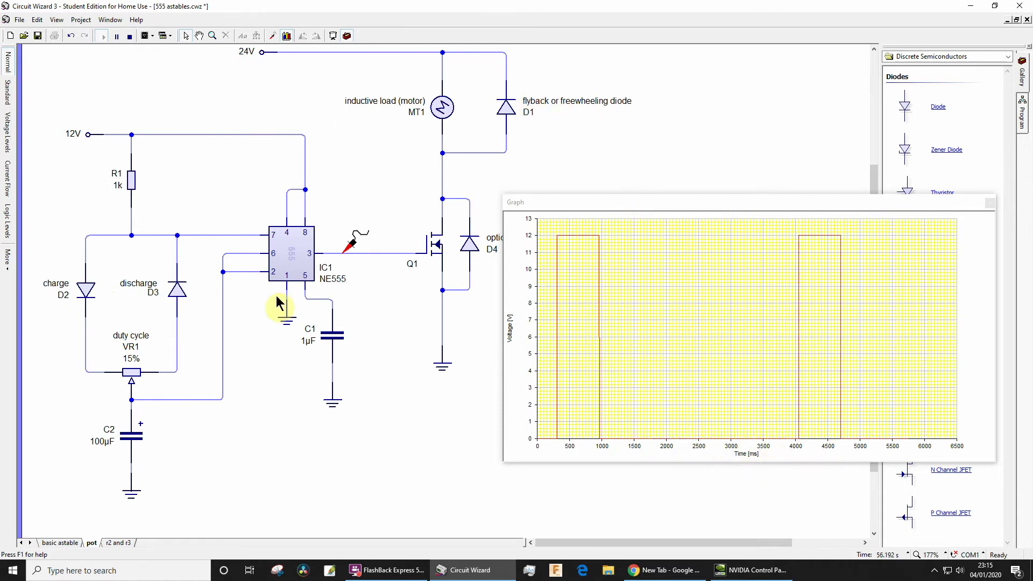
Change capacitor C2 to 10µF and clear the graph's results
double_click(133, 439)
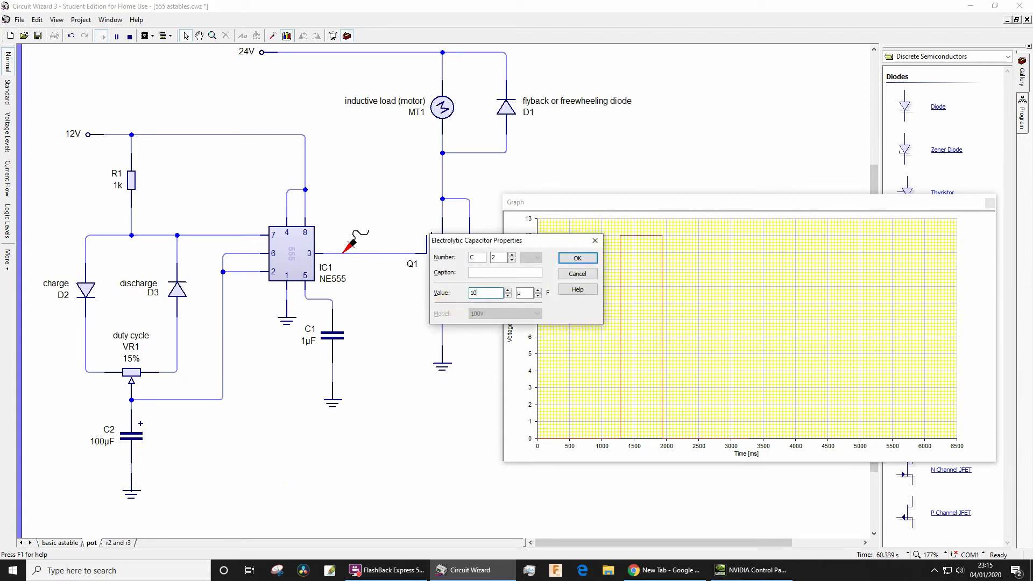
key("Return")
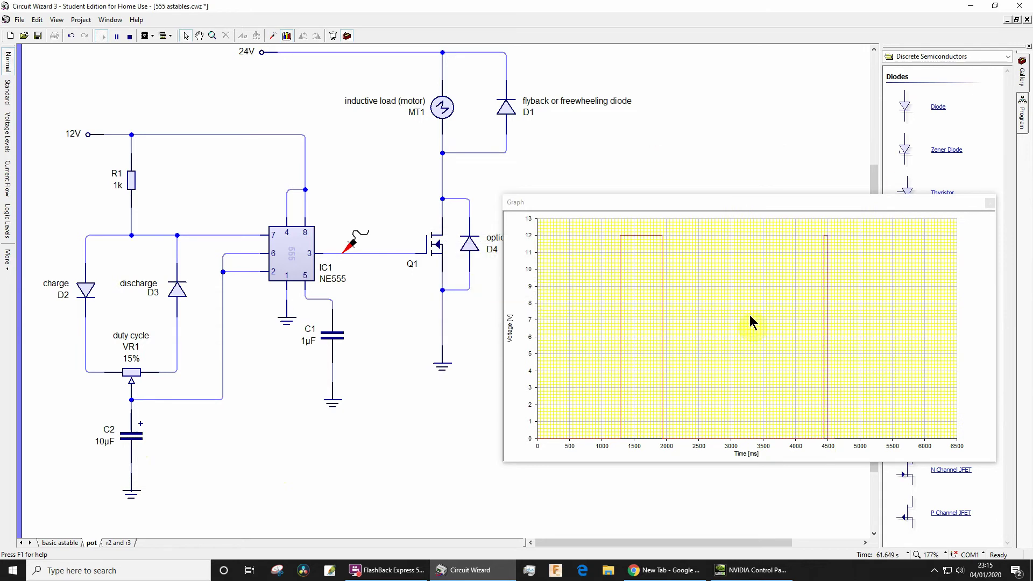
right_click(742, 315)
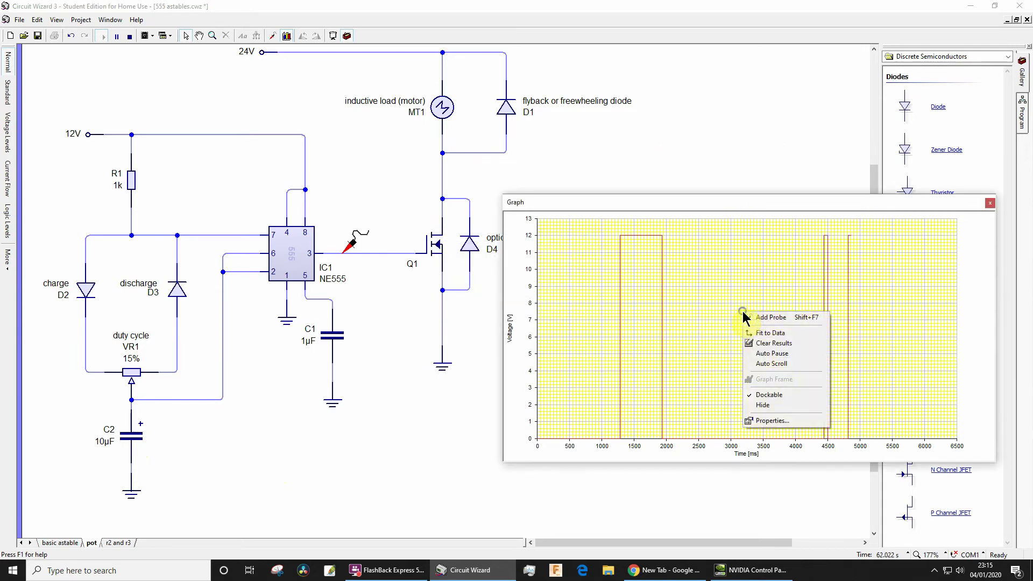
left_click(787, 343)
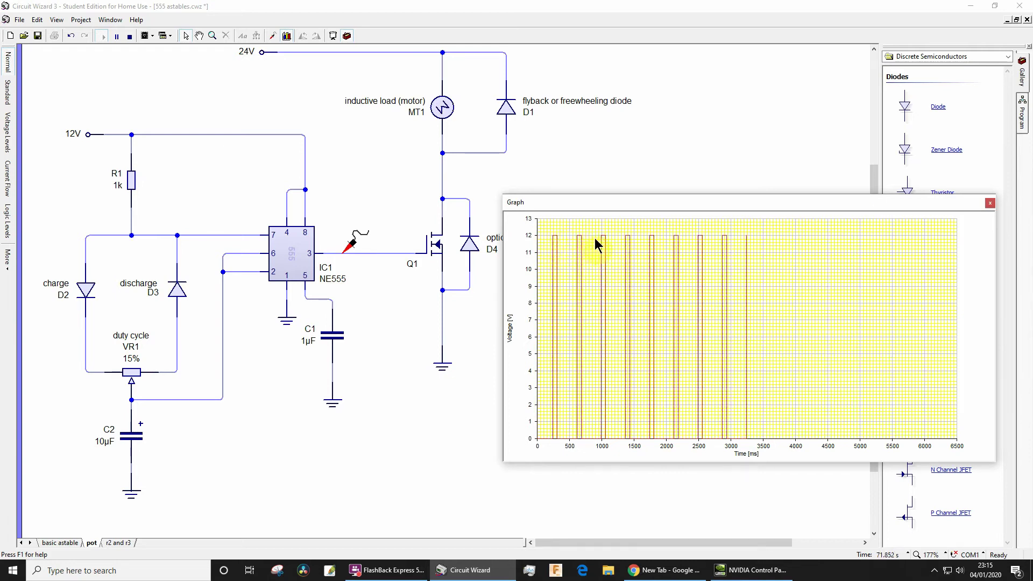
Turn VR1 up past about 52% to 80%
left_click(132, 374)
left_click_drag(148, 451, 159, 440)
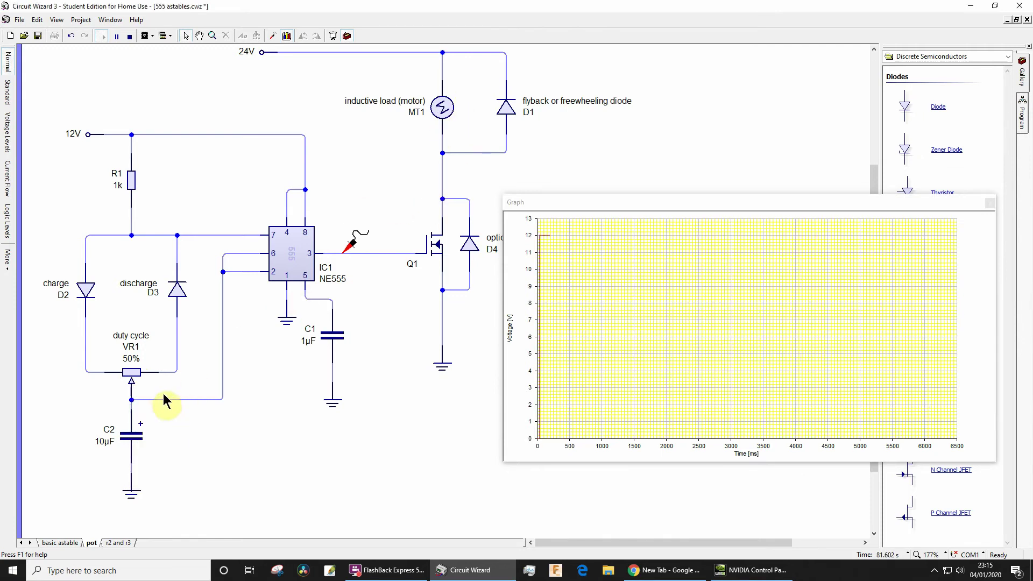
left_click(132, 377)
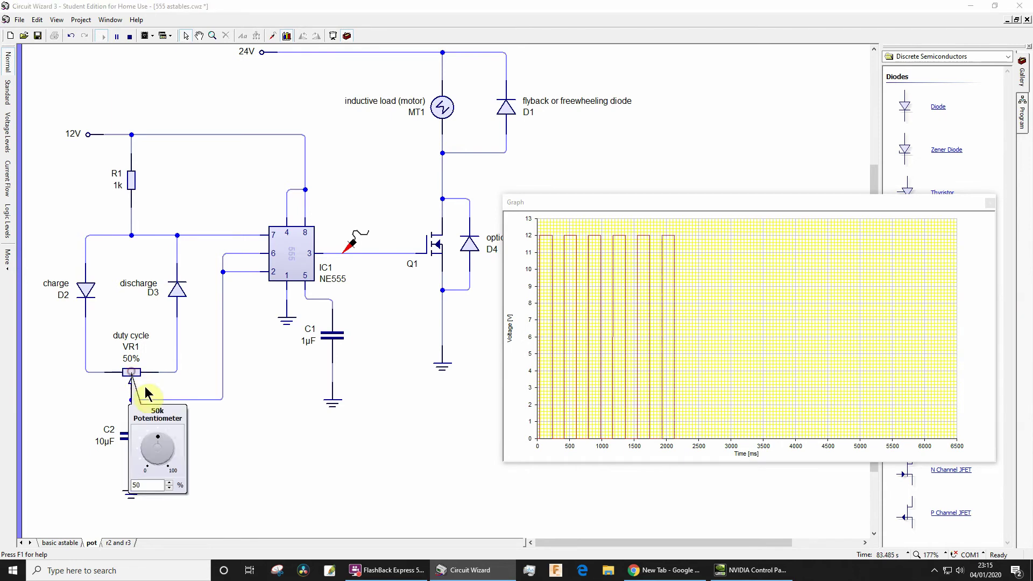
left_click_drag(157, 436, 179, 450)
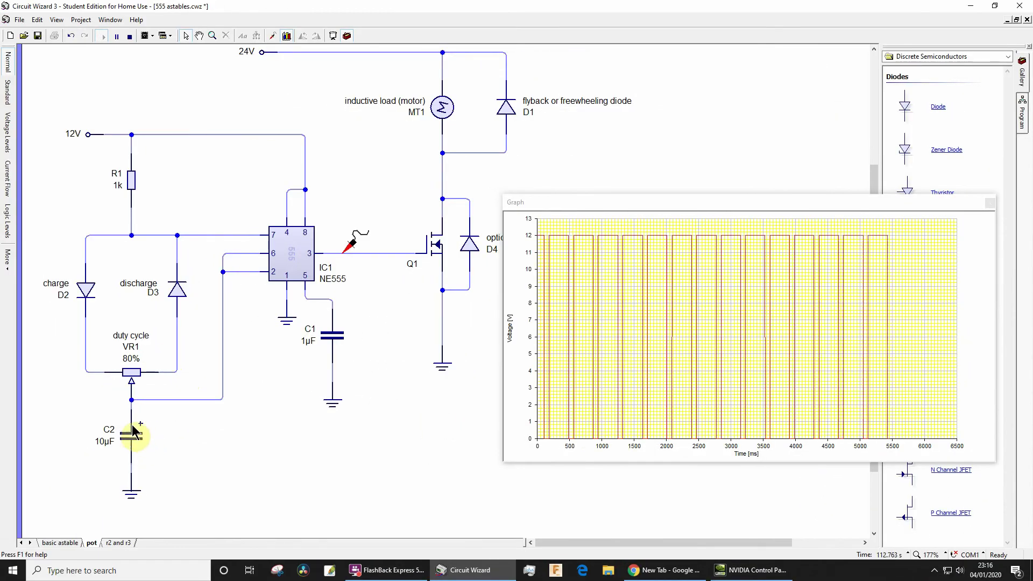
Set C2 to 0.1µF and change the graph's time setting from 500 to 10
double_click(142, 436)
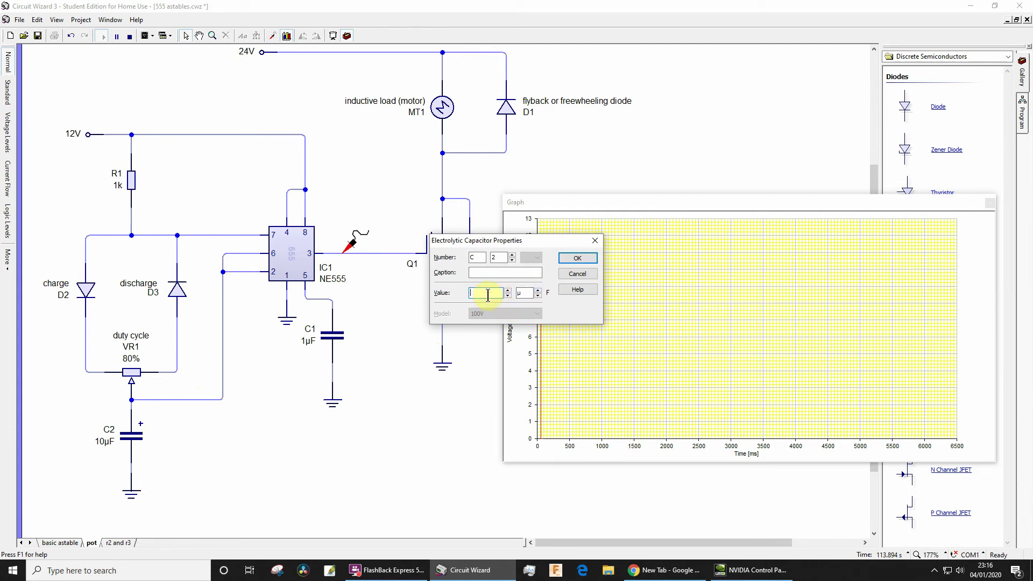
key("Return")
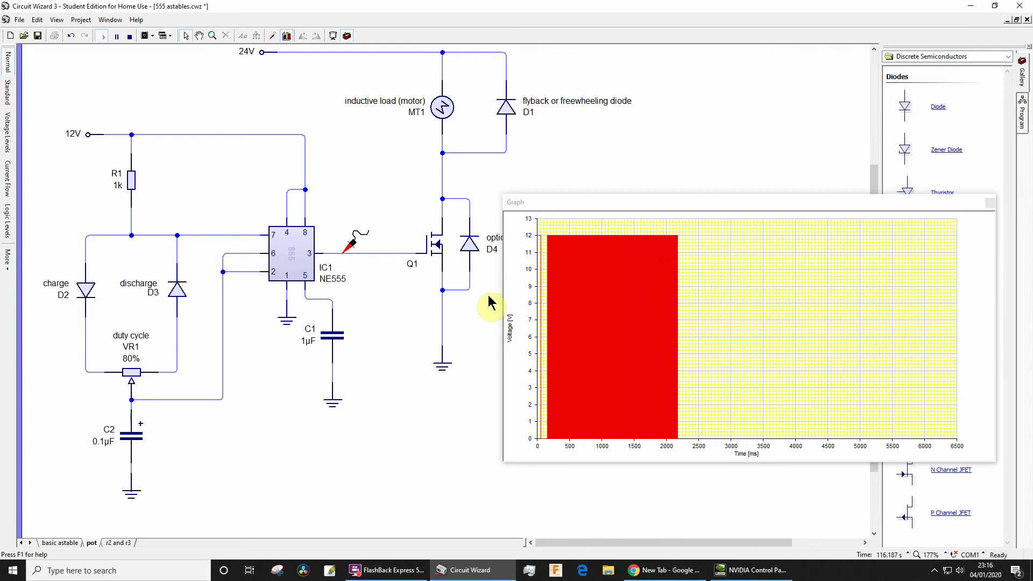
mouse_move(615, 277)
left_mouse_down()
mouse_move(726, 267)
mouse_move(740, 288)
mouse_move(643, 307)
left_mouse_up()
right_click(644, 305)
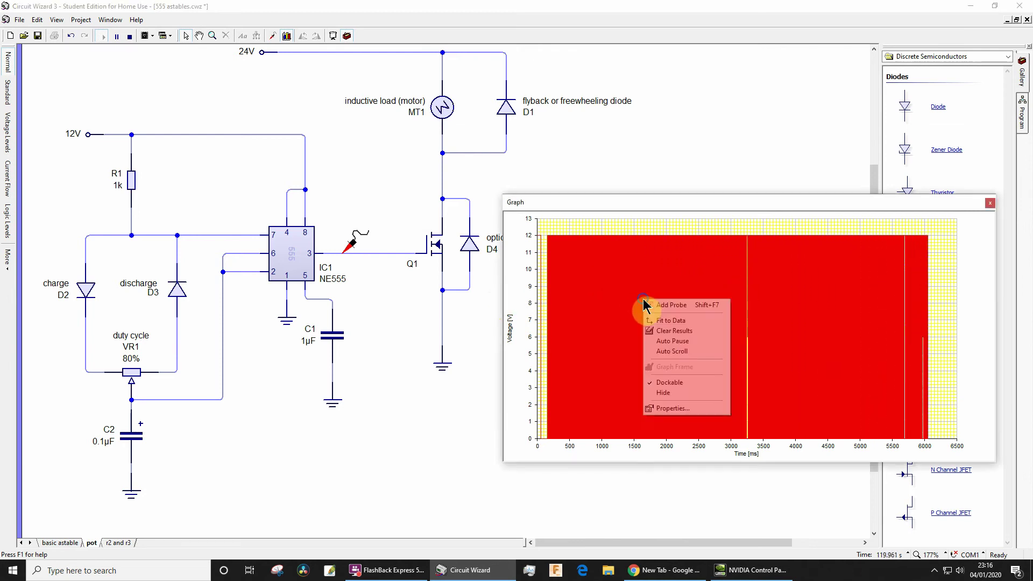
left_click(676, 408)
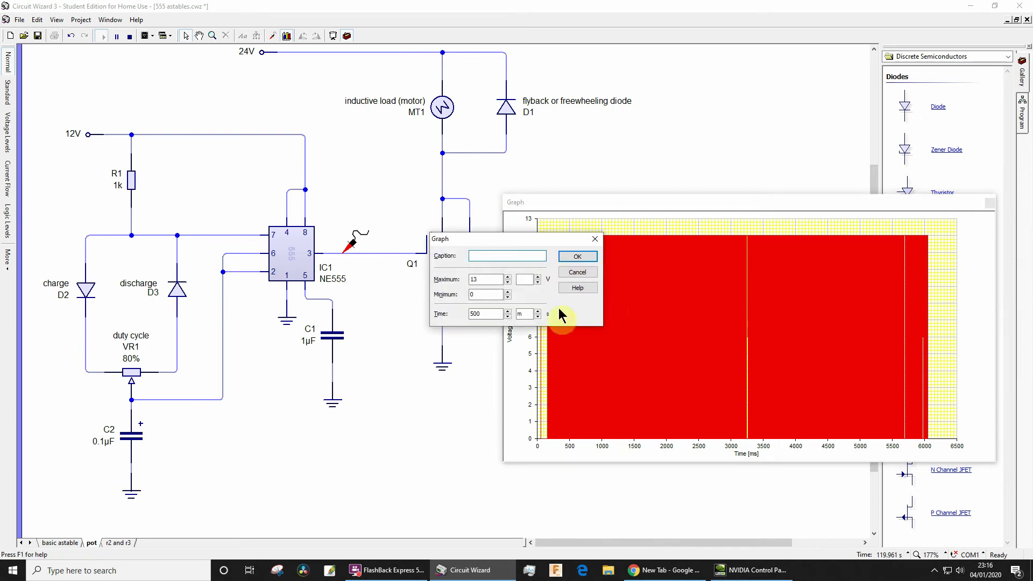
left_click(492, 313)
double_click(487, 313)
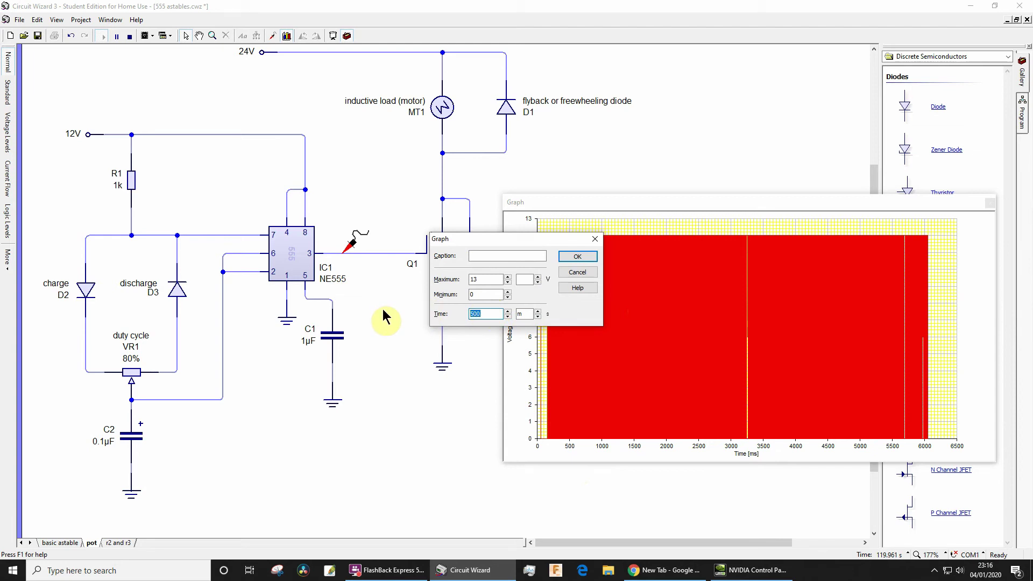
type("10")
key("Return")
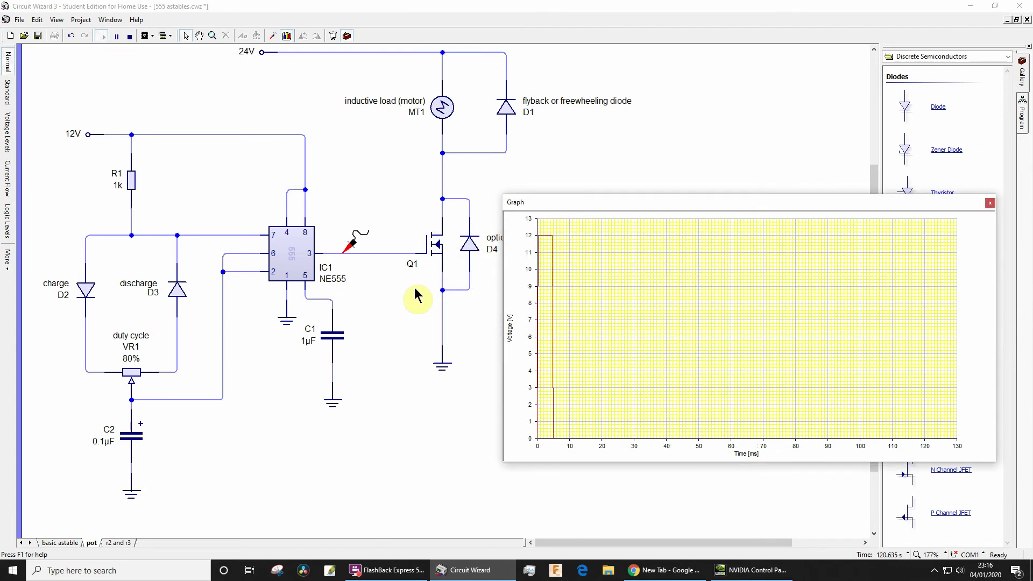
Close the graph window and change capacitor C2's value to 220µF
right_click(725, 282)
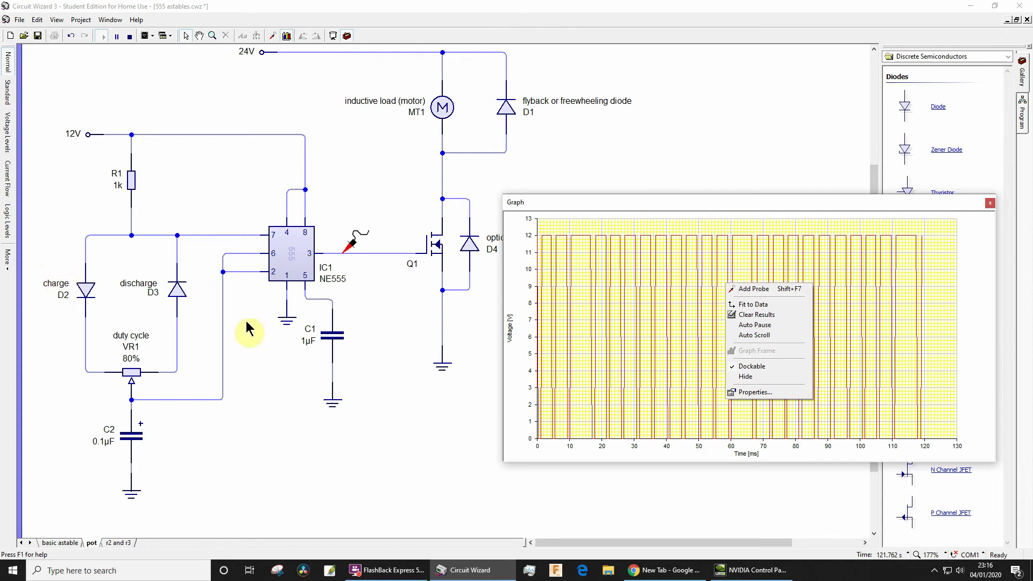
left_click(990, 204)
double_click(131, 437)
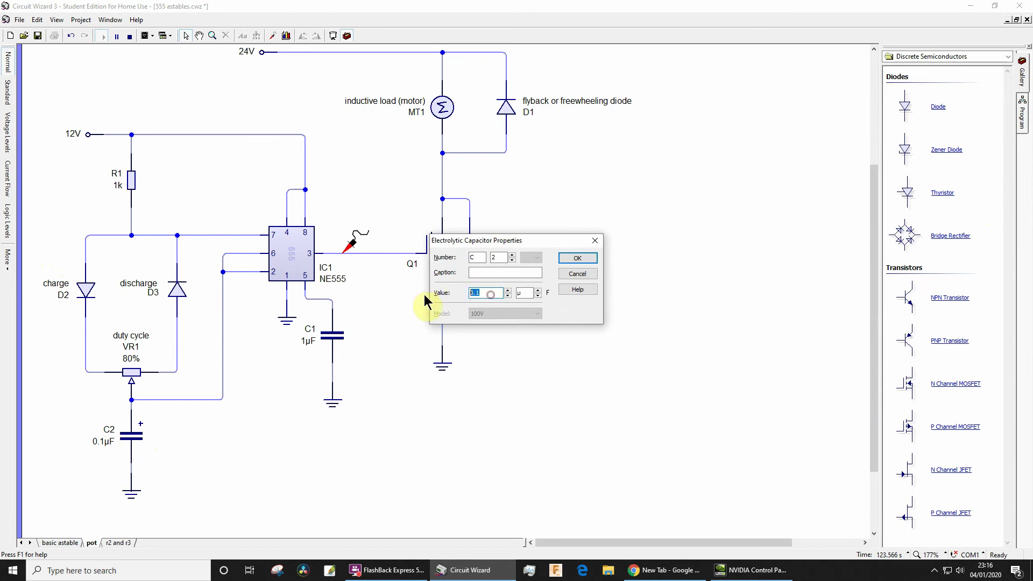
type("220")
key("Return")
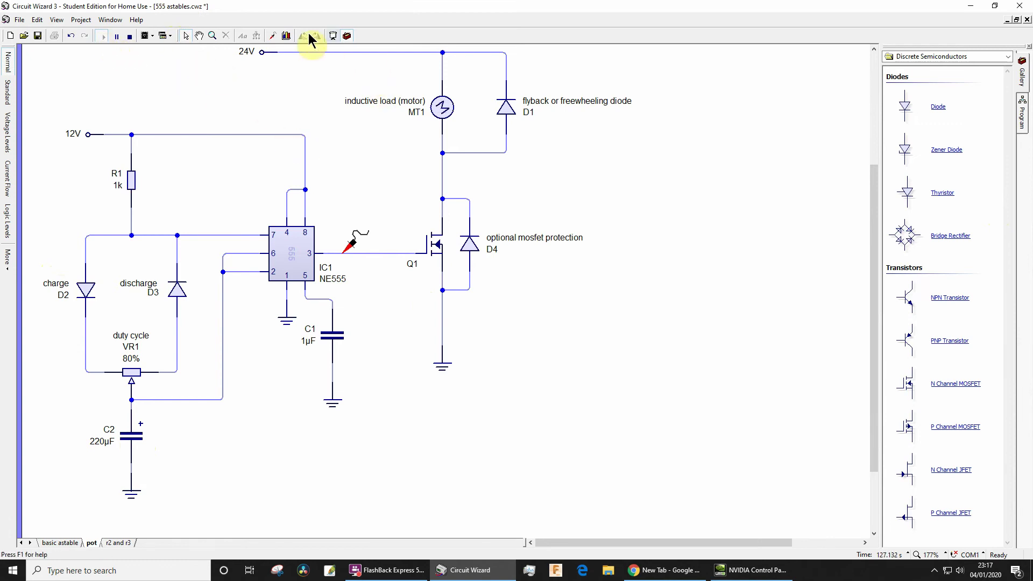
Reopen the output voltage graph and set its Time property to 1 s
left_click(285, 38)
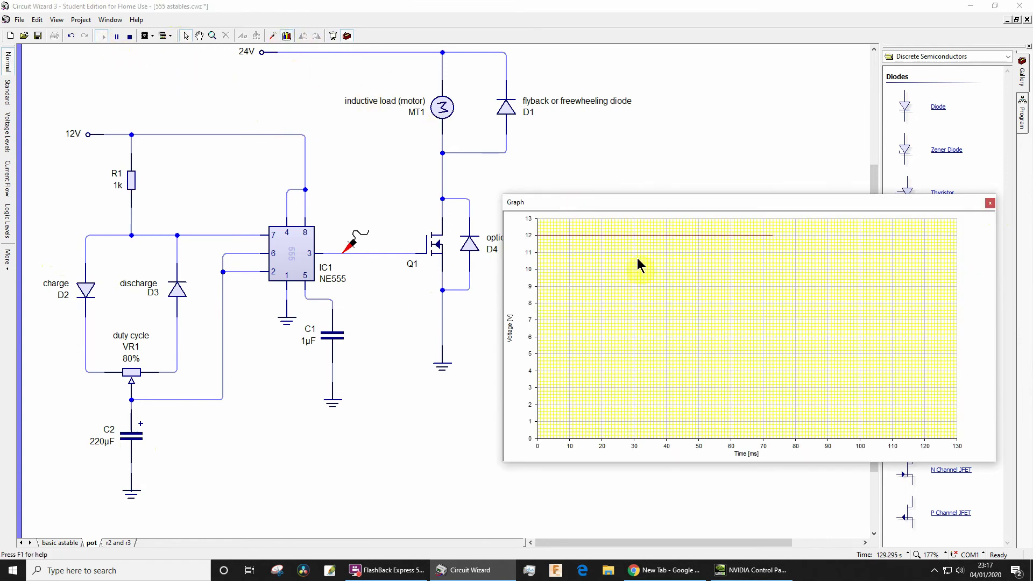
right_click(672, 333)
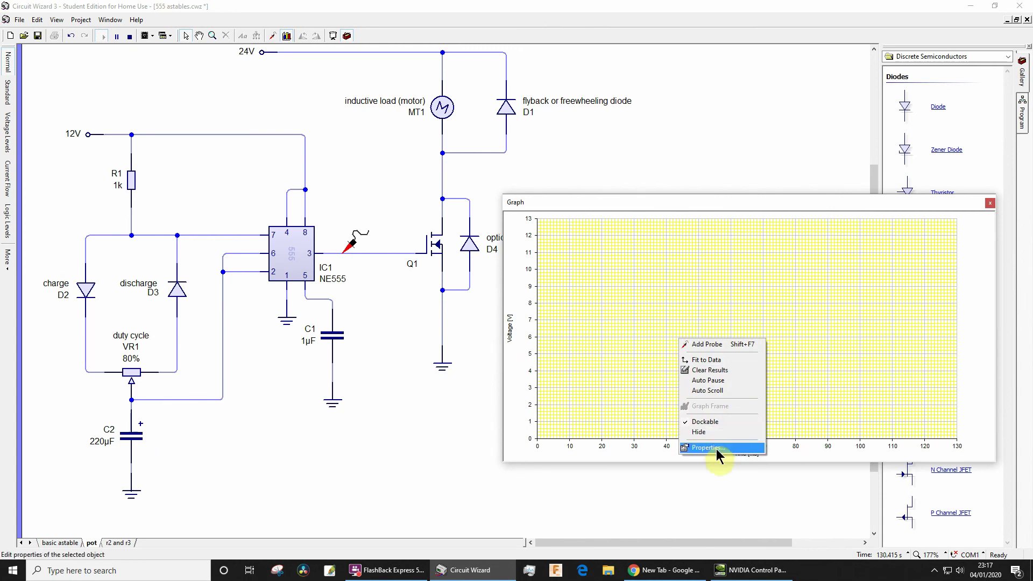
left_click(719, 452)
double_click(490, 312)
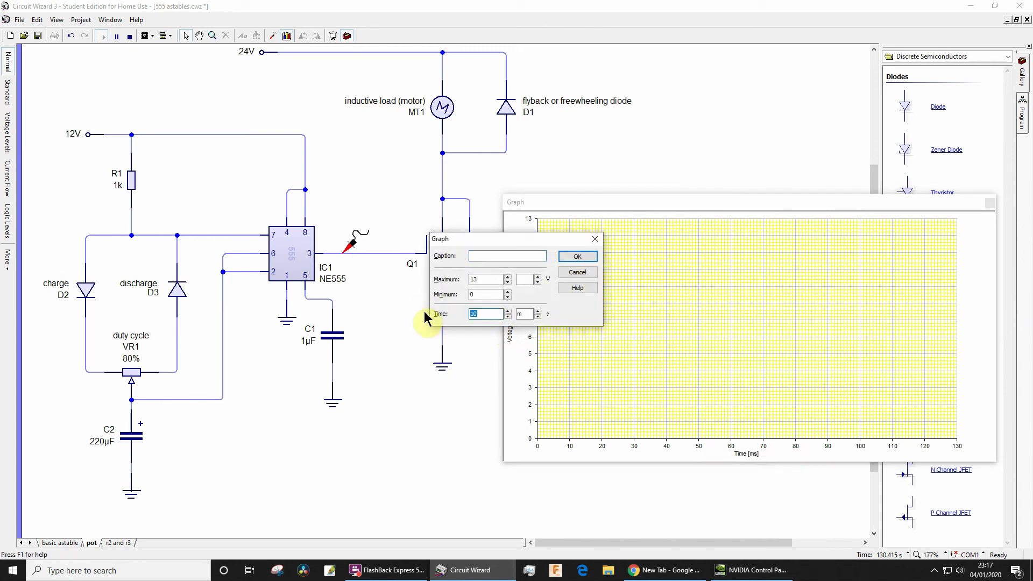
type("1")
left_click(538, 316)
left_click(577, 256)
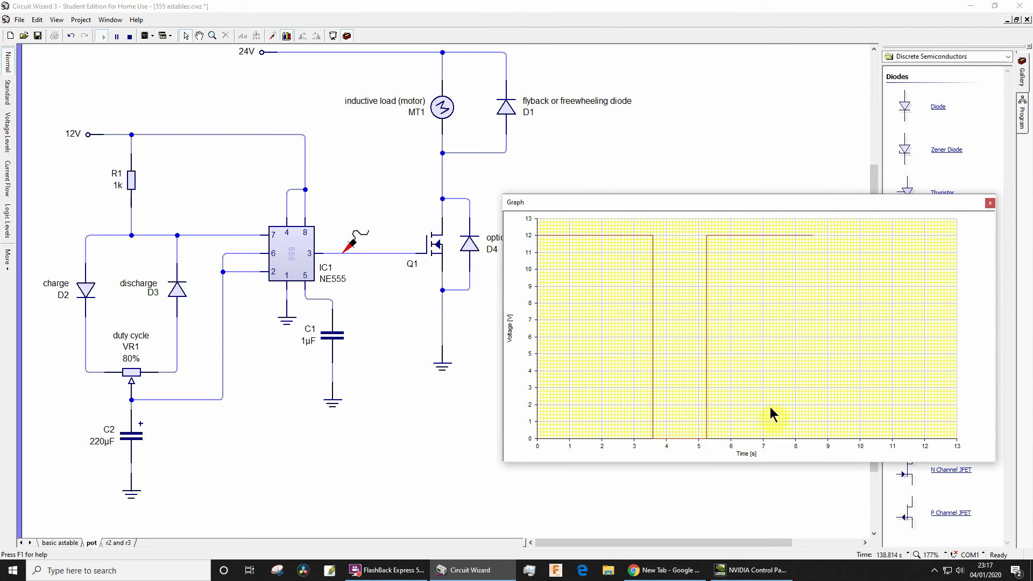
Probe the wire between VR1 and C2 to plot C2's charging voltage, then close the graph
left_click(272, 35)
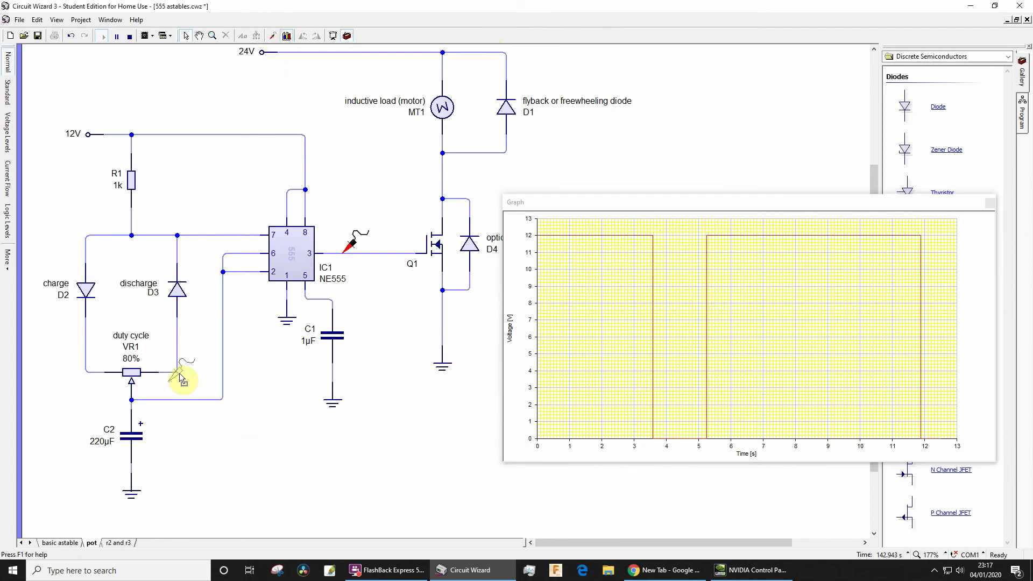
left_click(179, 399)
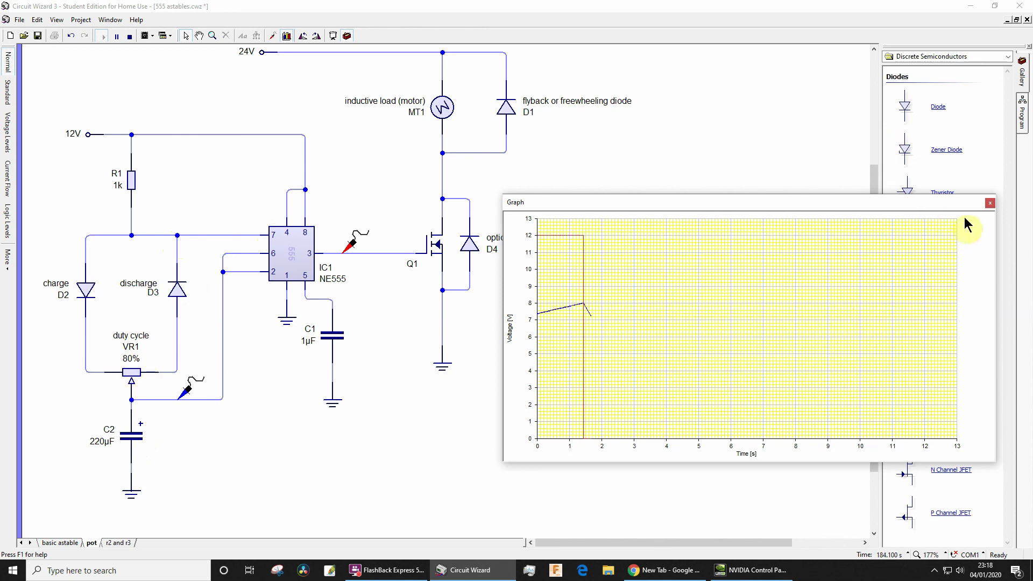
left_click(989, 203)
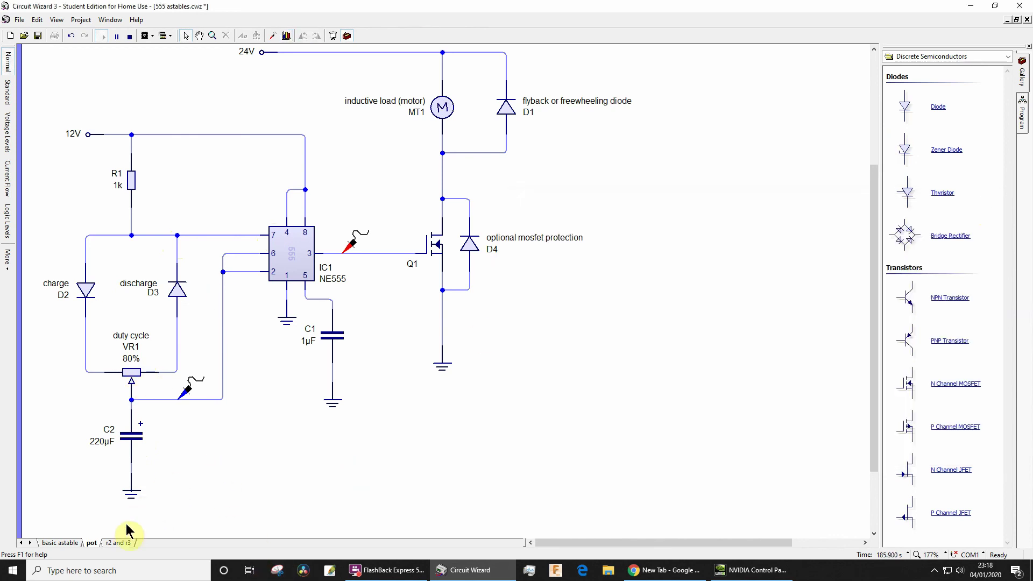
Switch to the 'r2 and r3' sheet with the 25k R2 and R3 circuit
left_click(118, 542)
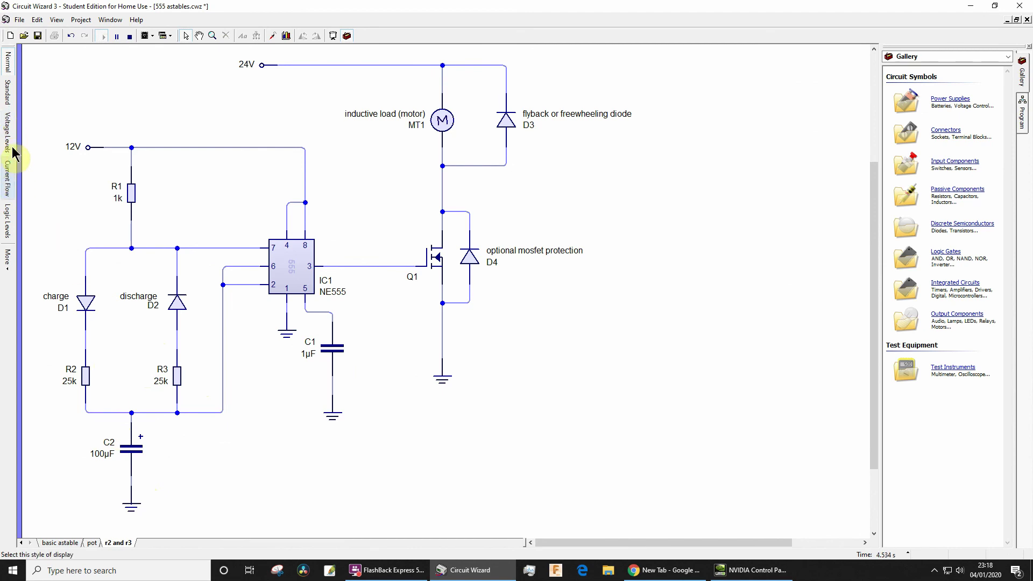
Colour the 'r2 and r3' circuit's wires by voltage level
left_click(14, 175)
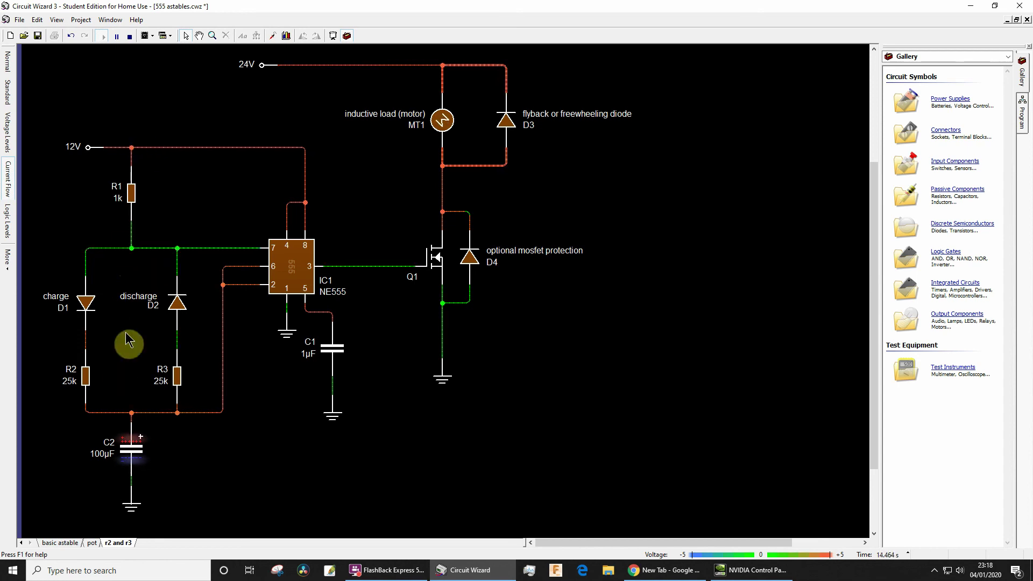
Show animated current-flow markers through the circuit
left_click(10, 131)
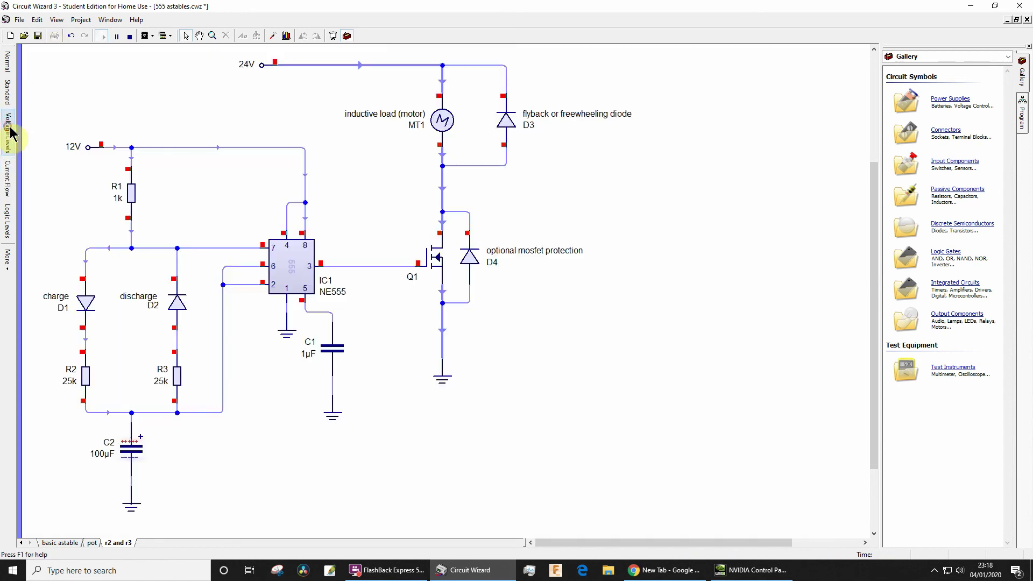